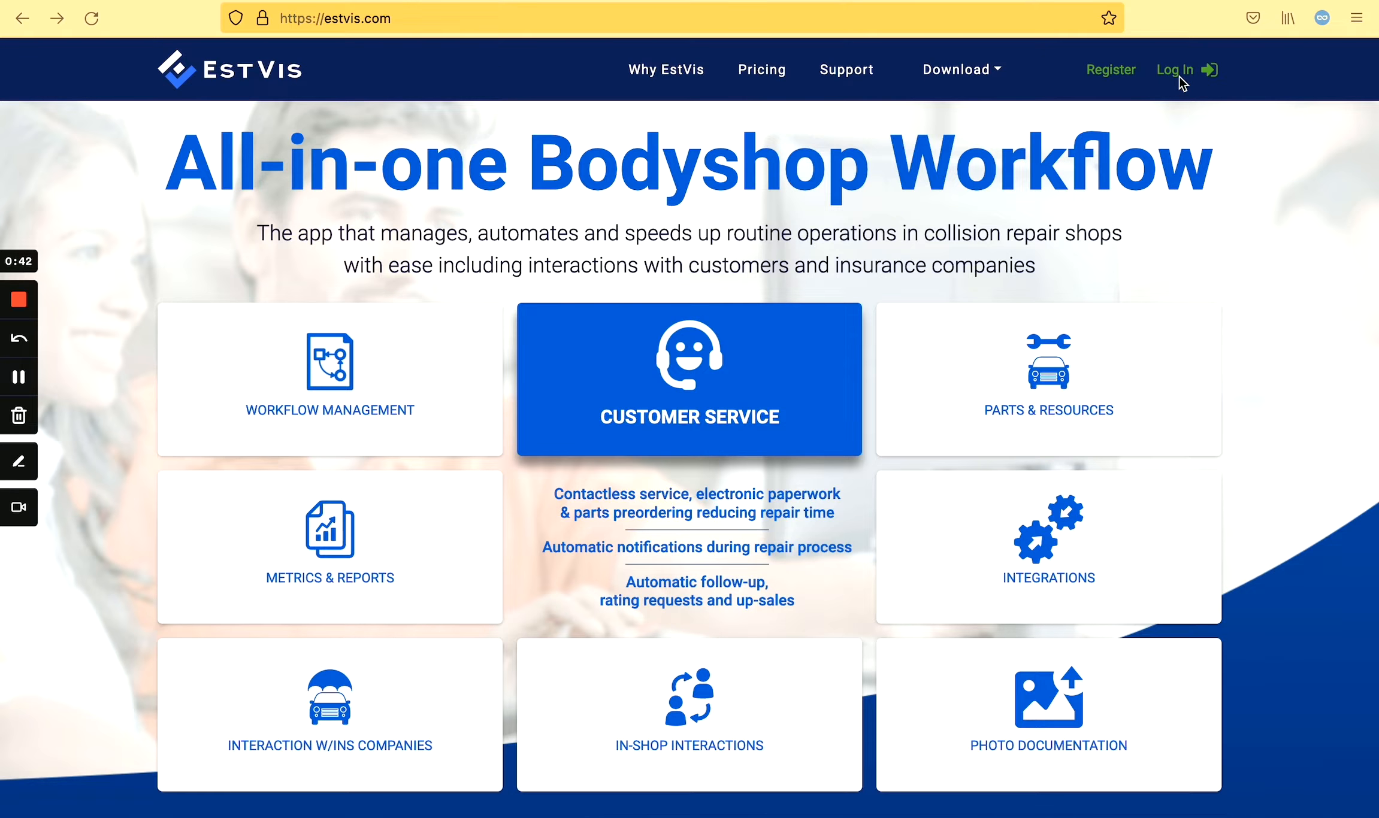
# Open the sign-in form from the estvis.com home page.
pyautogui.click(1173, 72)
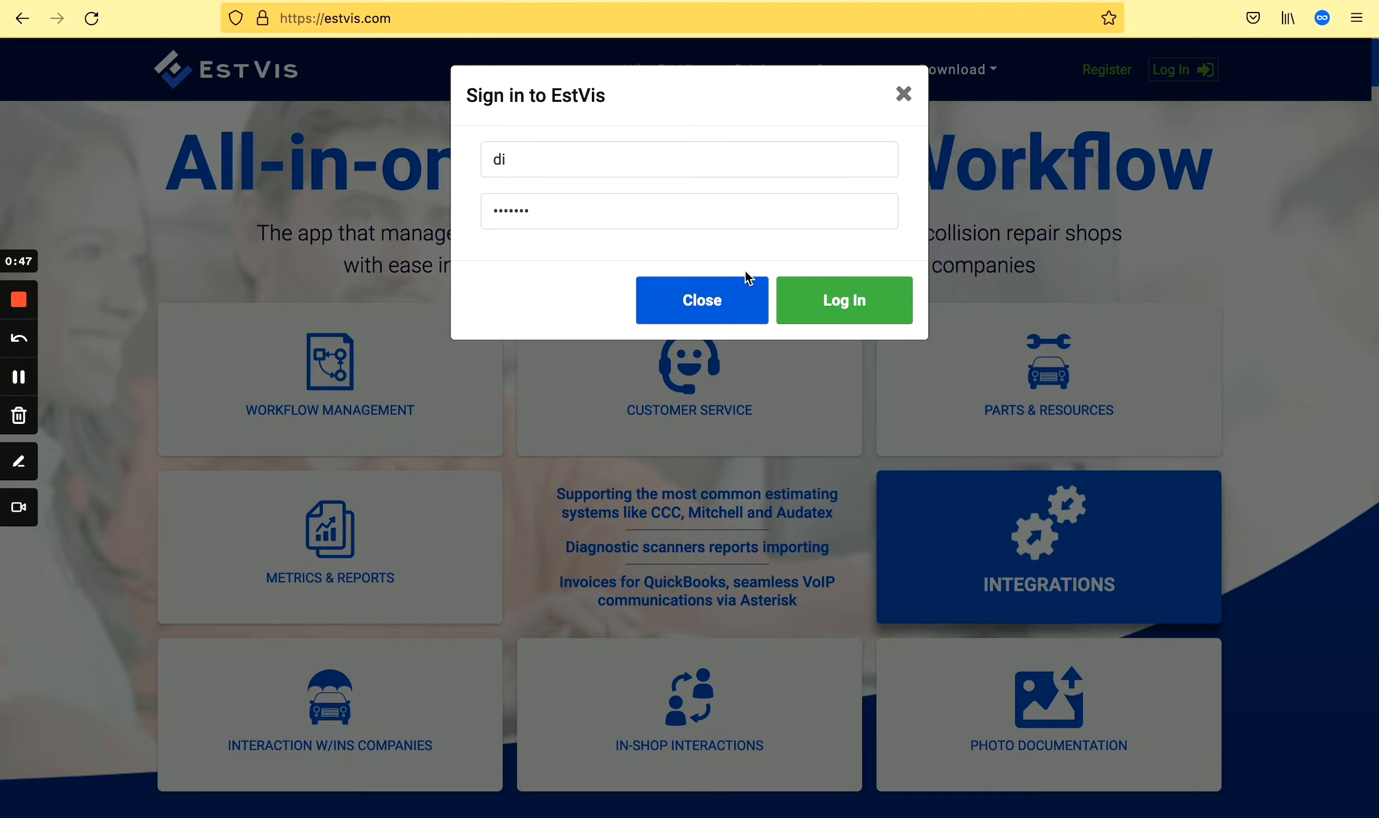
# Sign in, keep EstVis Tutorial Shop as the shop, and start a new user from User management.
pyautogui.click(837, 306)
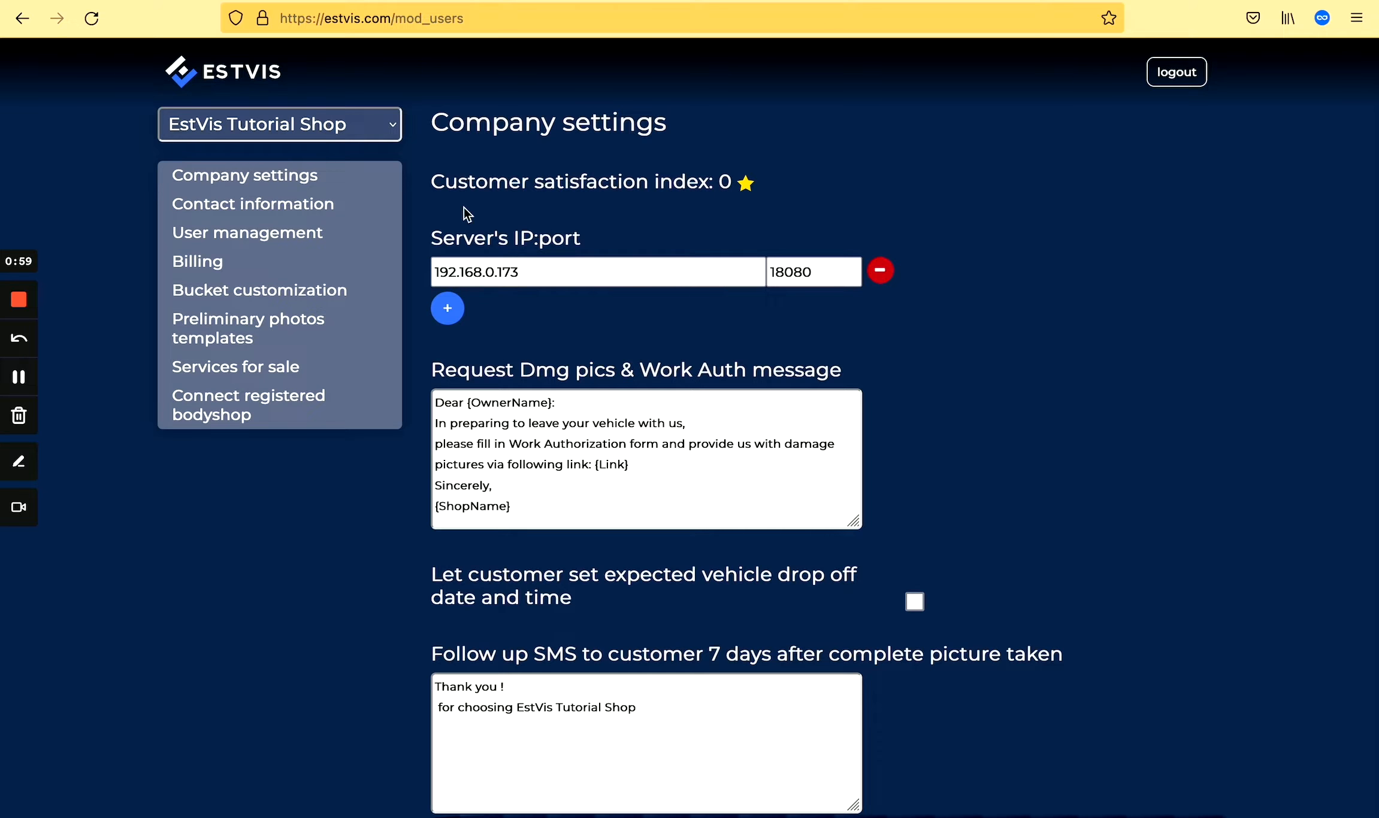
pyautogui.click(355, 131)
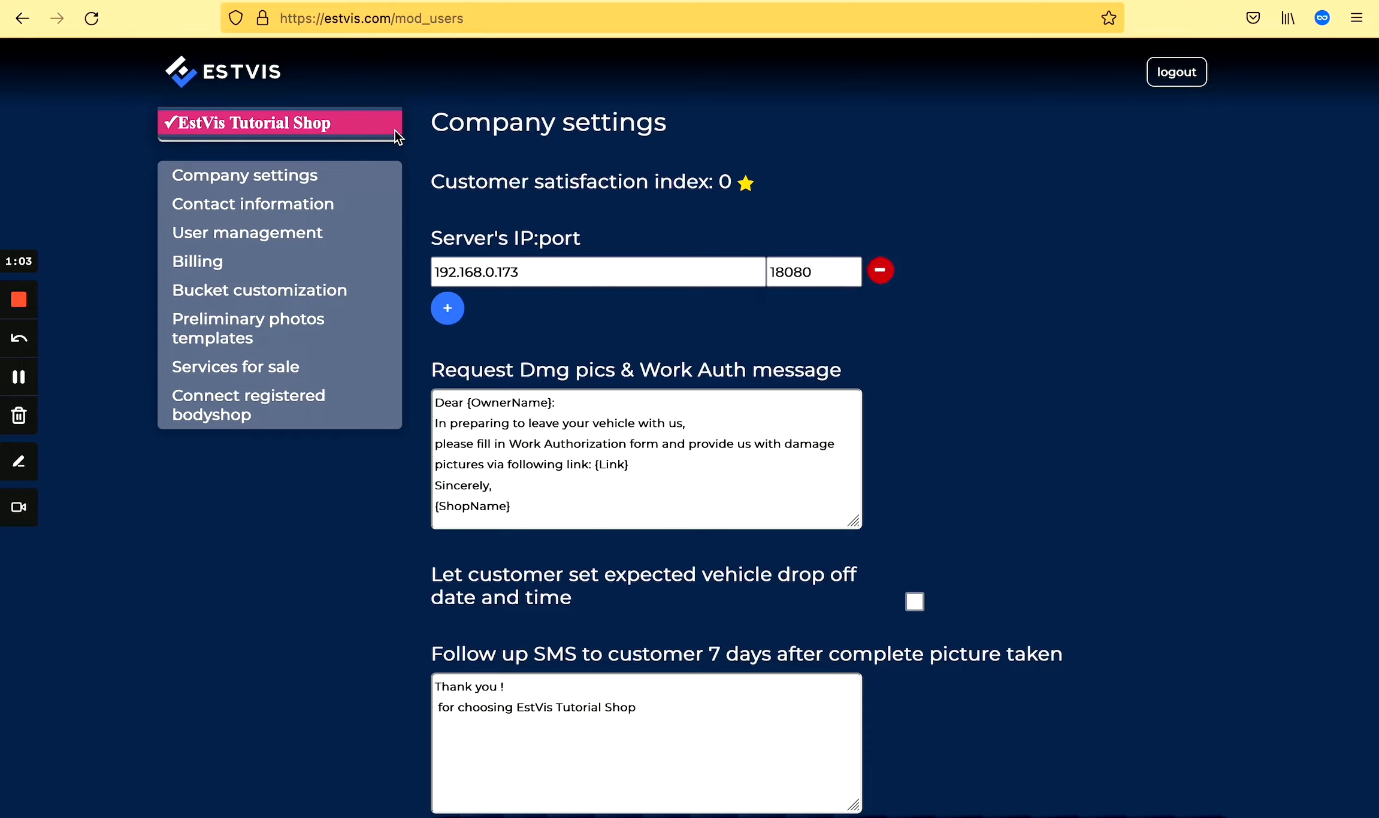
pyautogui.click(364, 130)
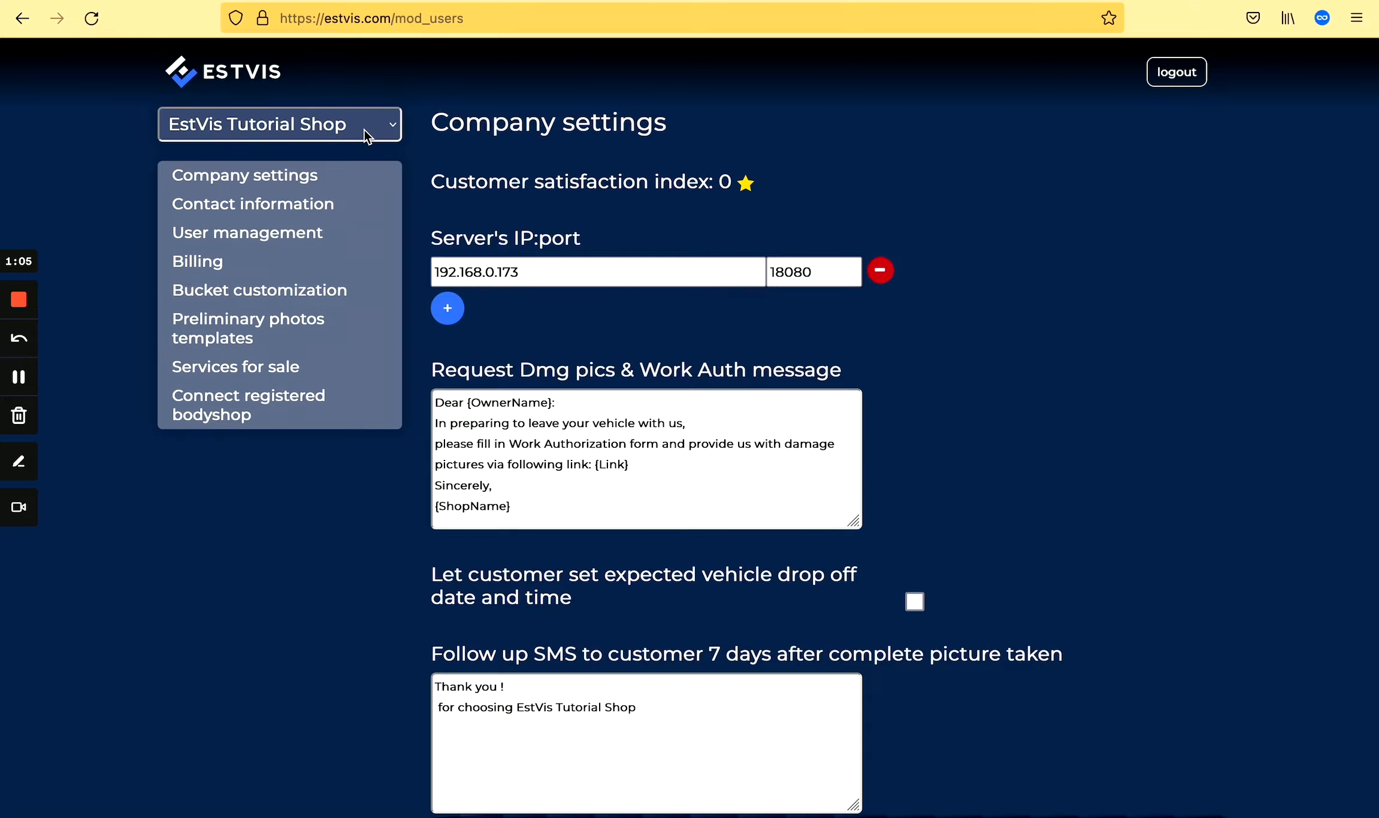
pyautogui.click(249, 237)
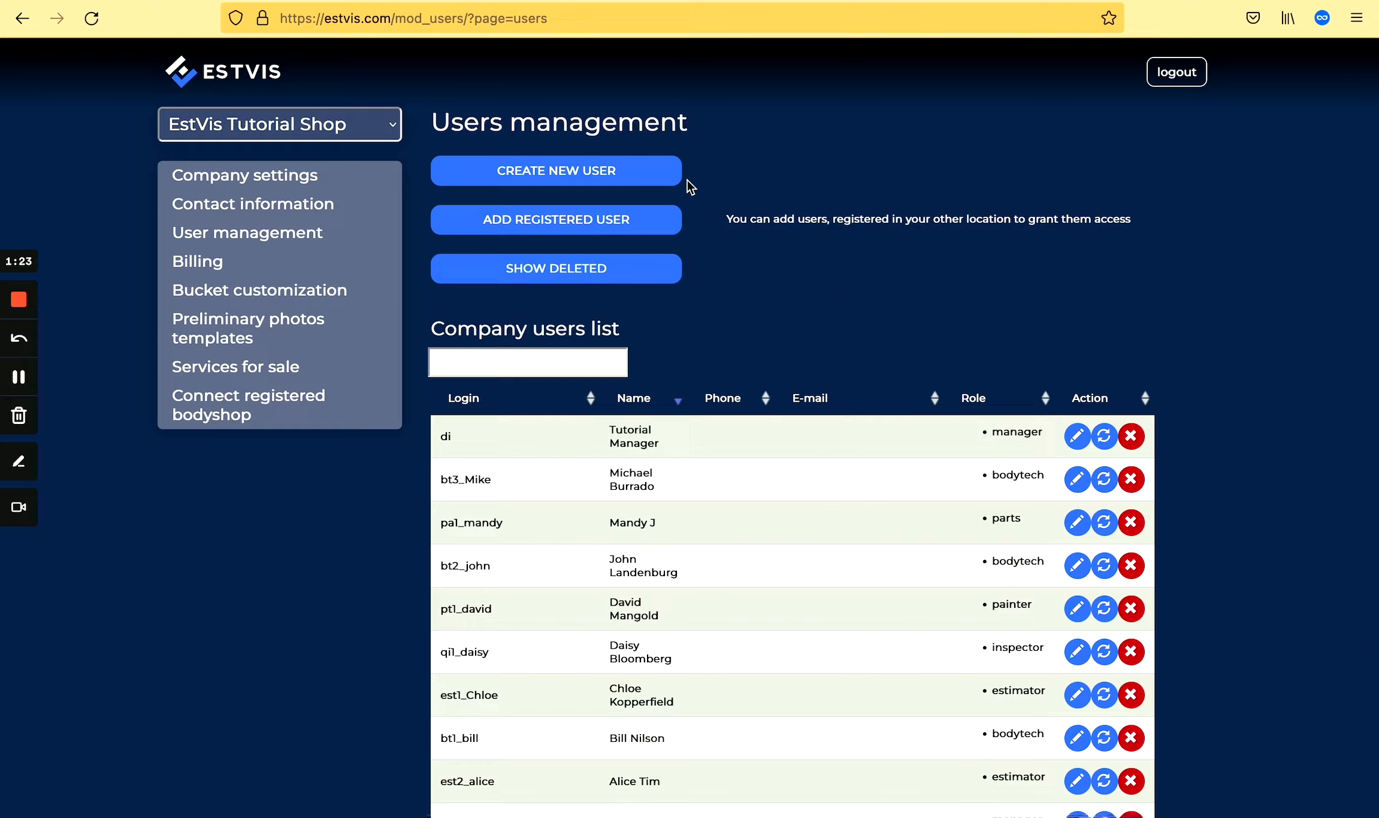
pyautogui.click(584, 174)
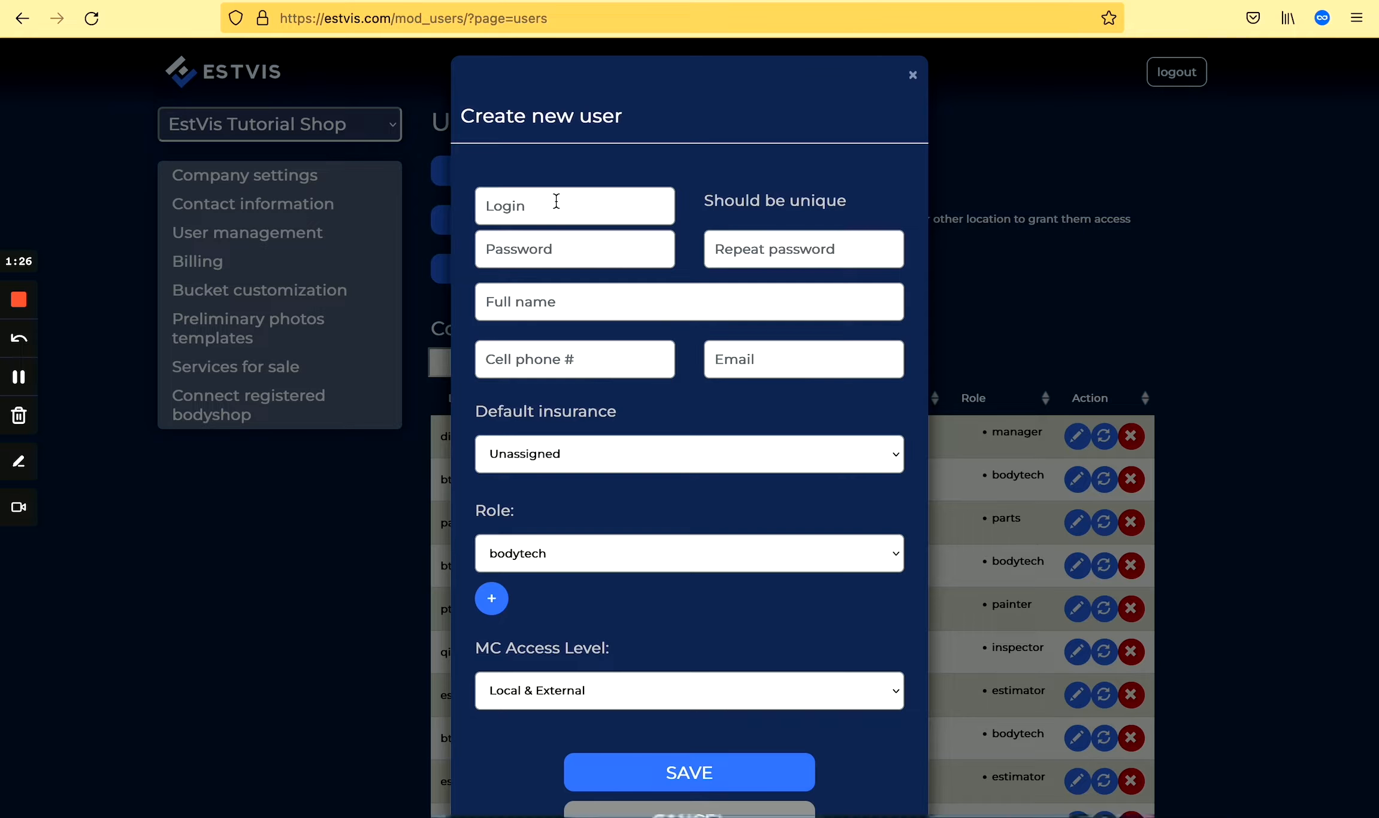
# Enter the new user's login, the password twice, and their full name.
pyautogui.click(555, 202)
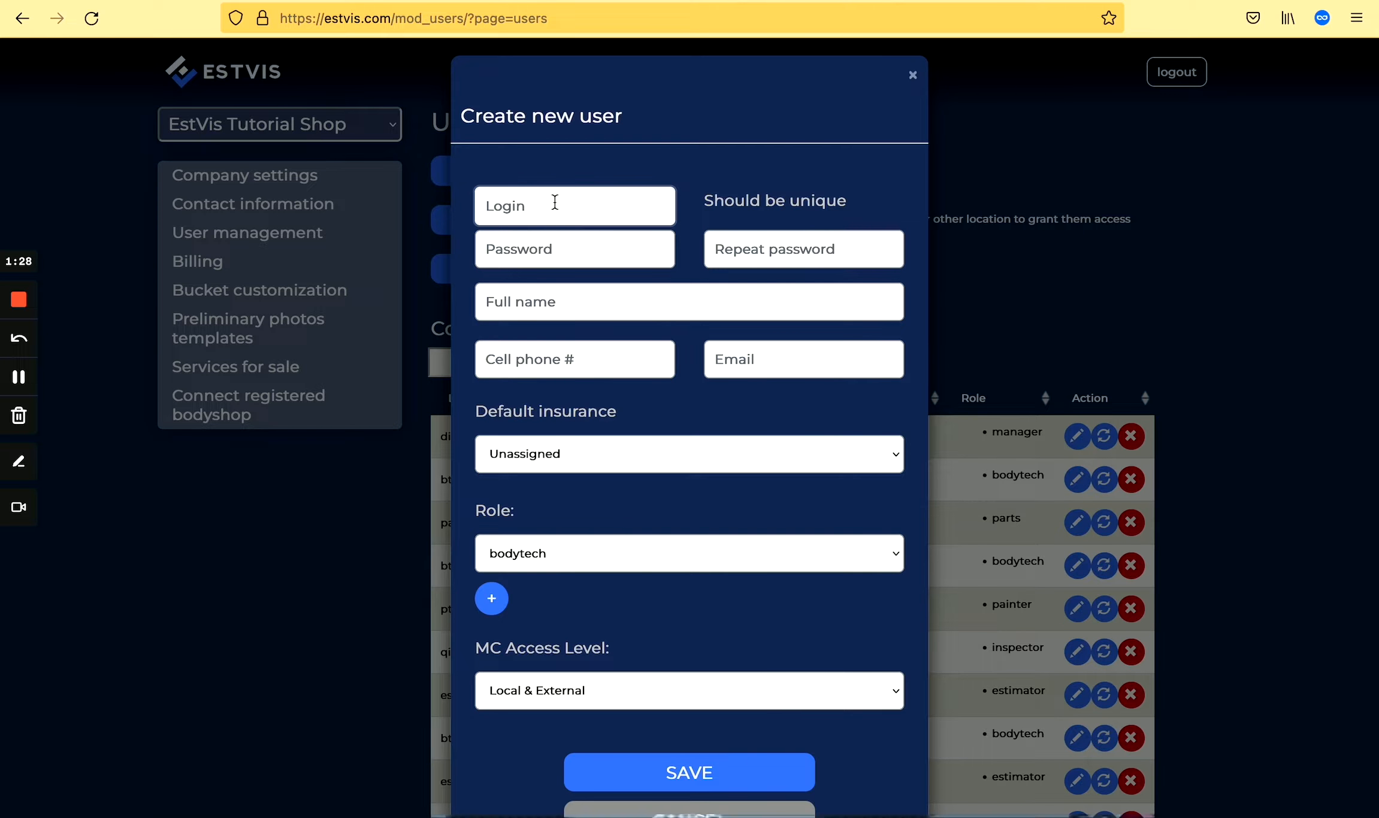
pyautogui.press('Tab')
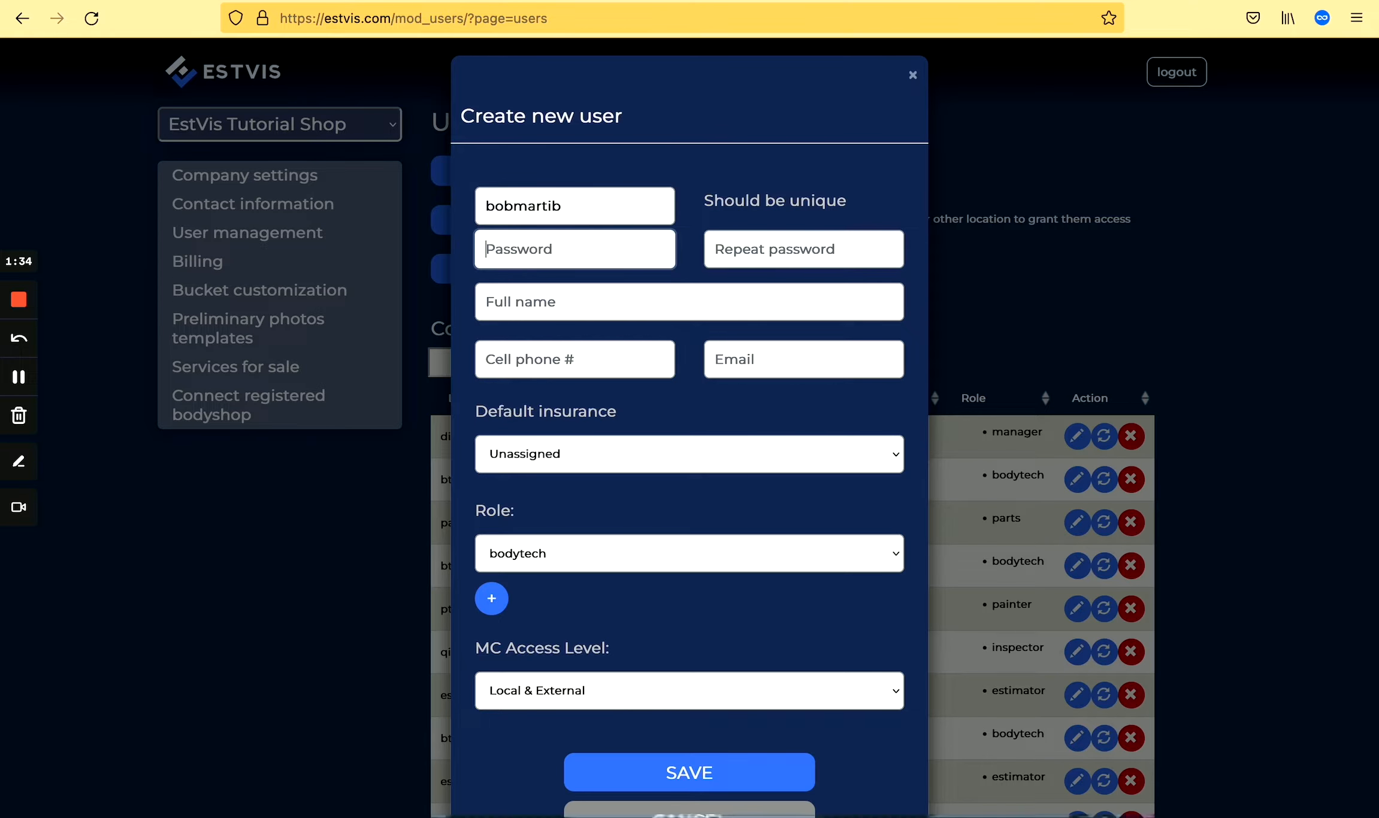
pyautogui.write('••••')
pyautogui.press('Tab')
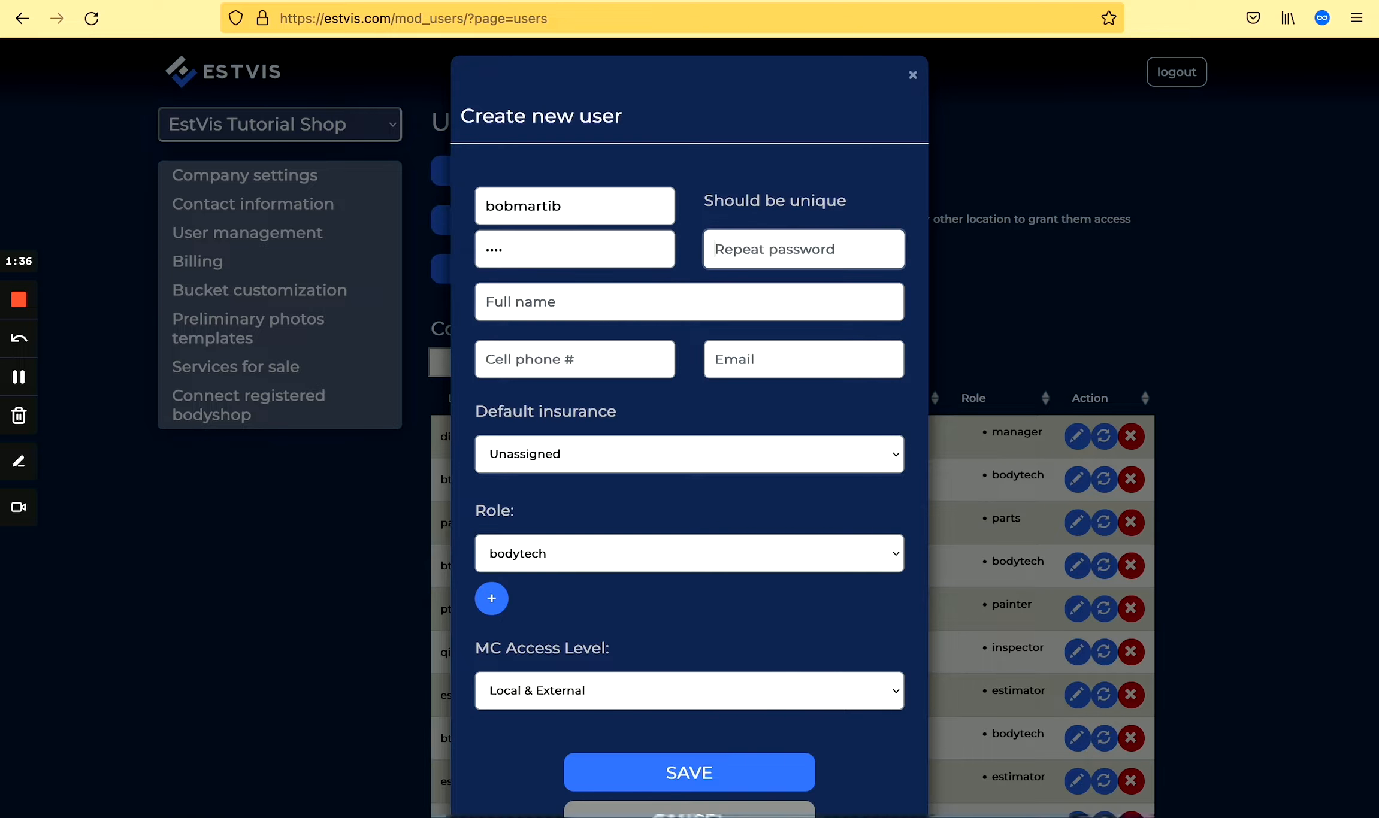
pyautogui.write('••••')
pyautogui.press('Tab')
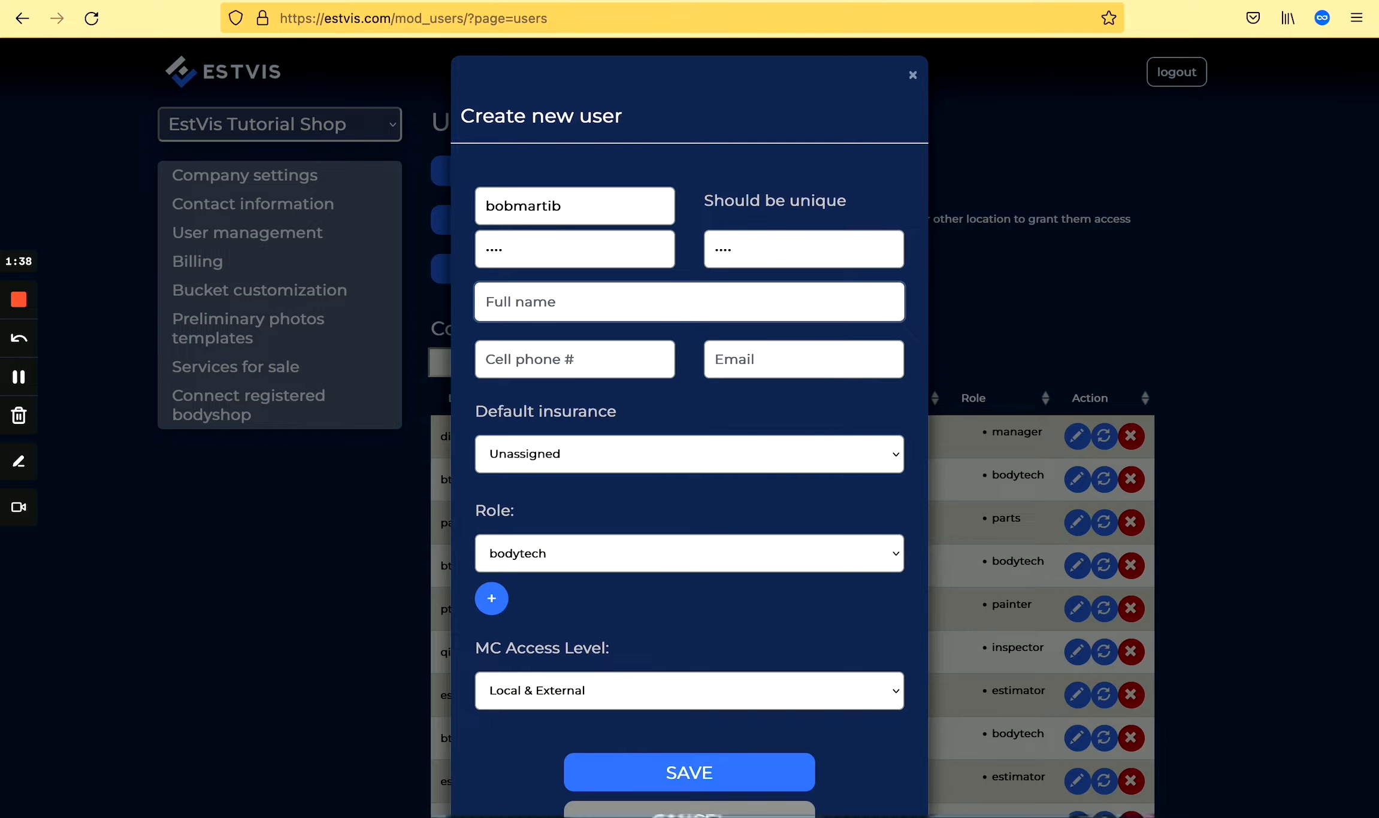
# Fix the login's mistyped last letter, then add the user's cell phone number and e-mail address.
pyautogui.click(582, 203)
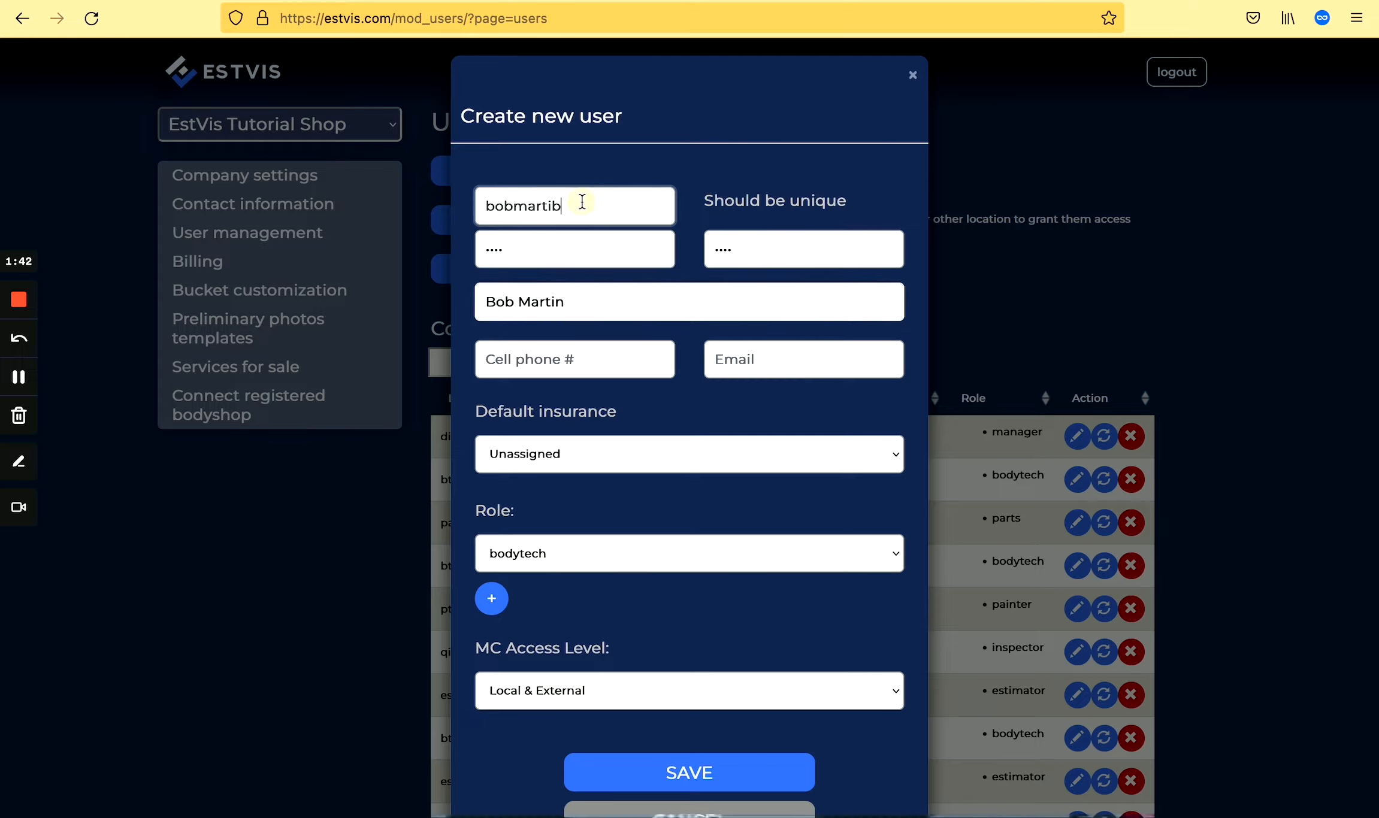
pyautogui.press('BackSpace')
pyautogui.write('n')
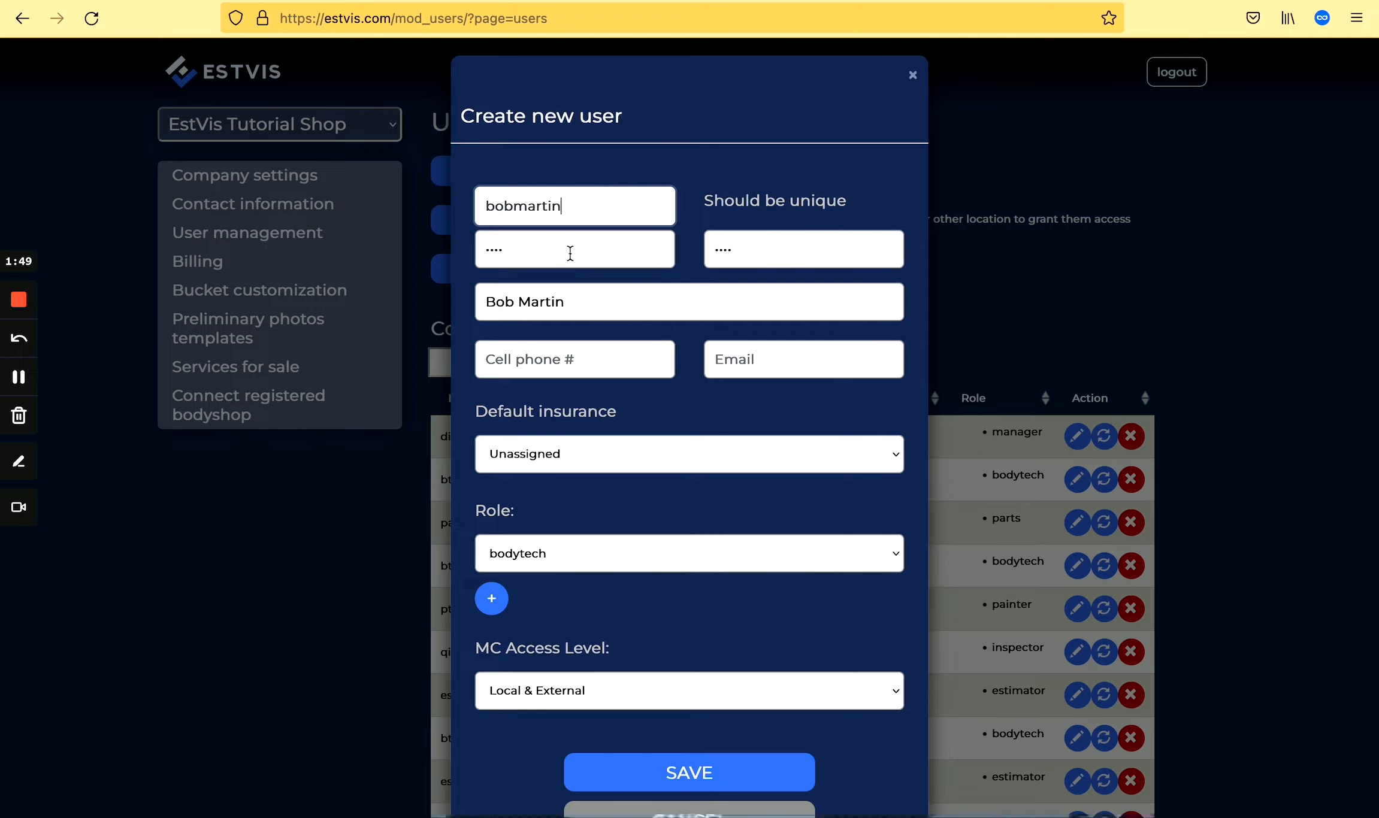
pyautogui.click(530, 249)
pyautogui.click(729, 243)
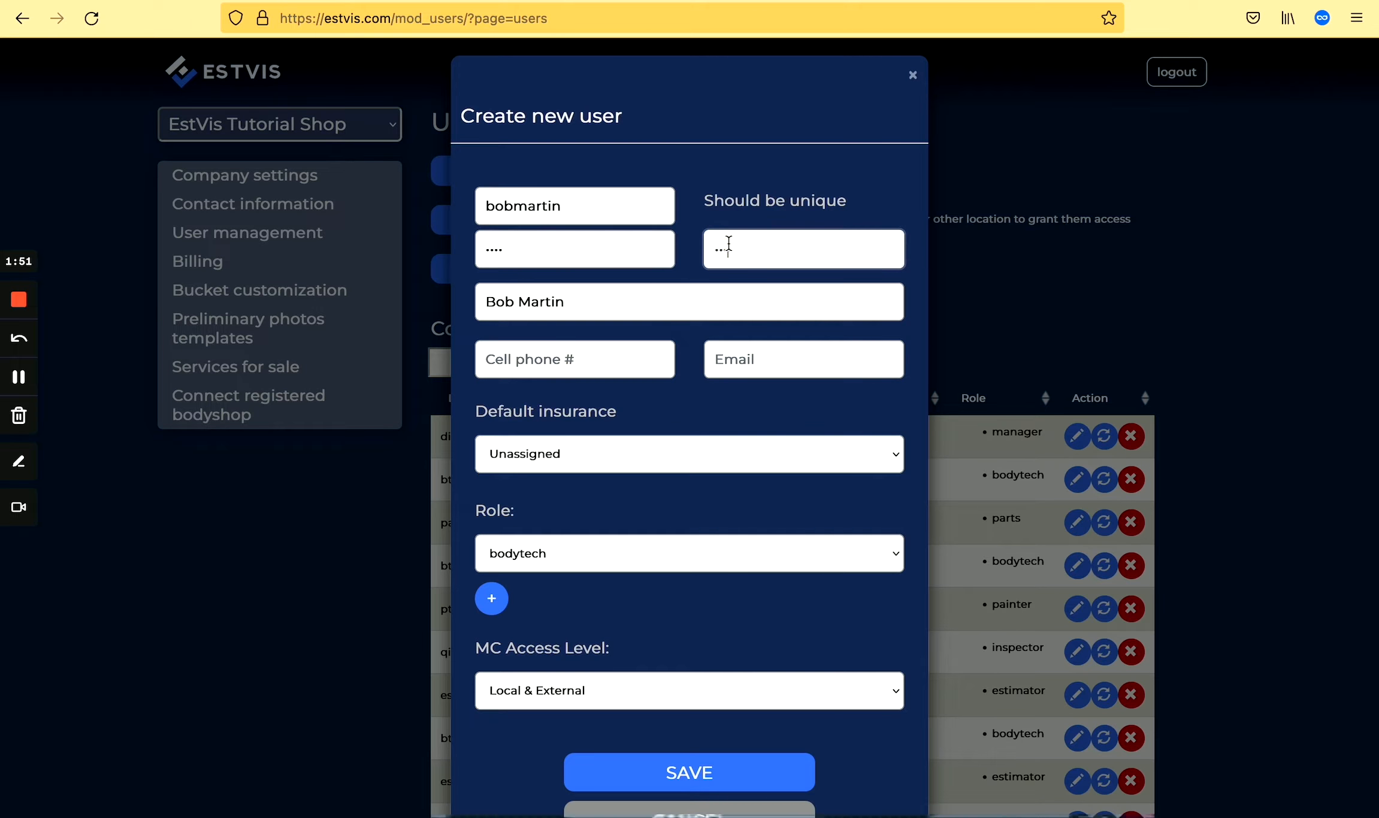
pyautogui.click(601, 362)
pyautogui.write('1234')
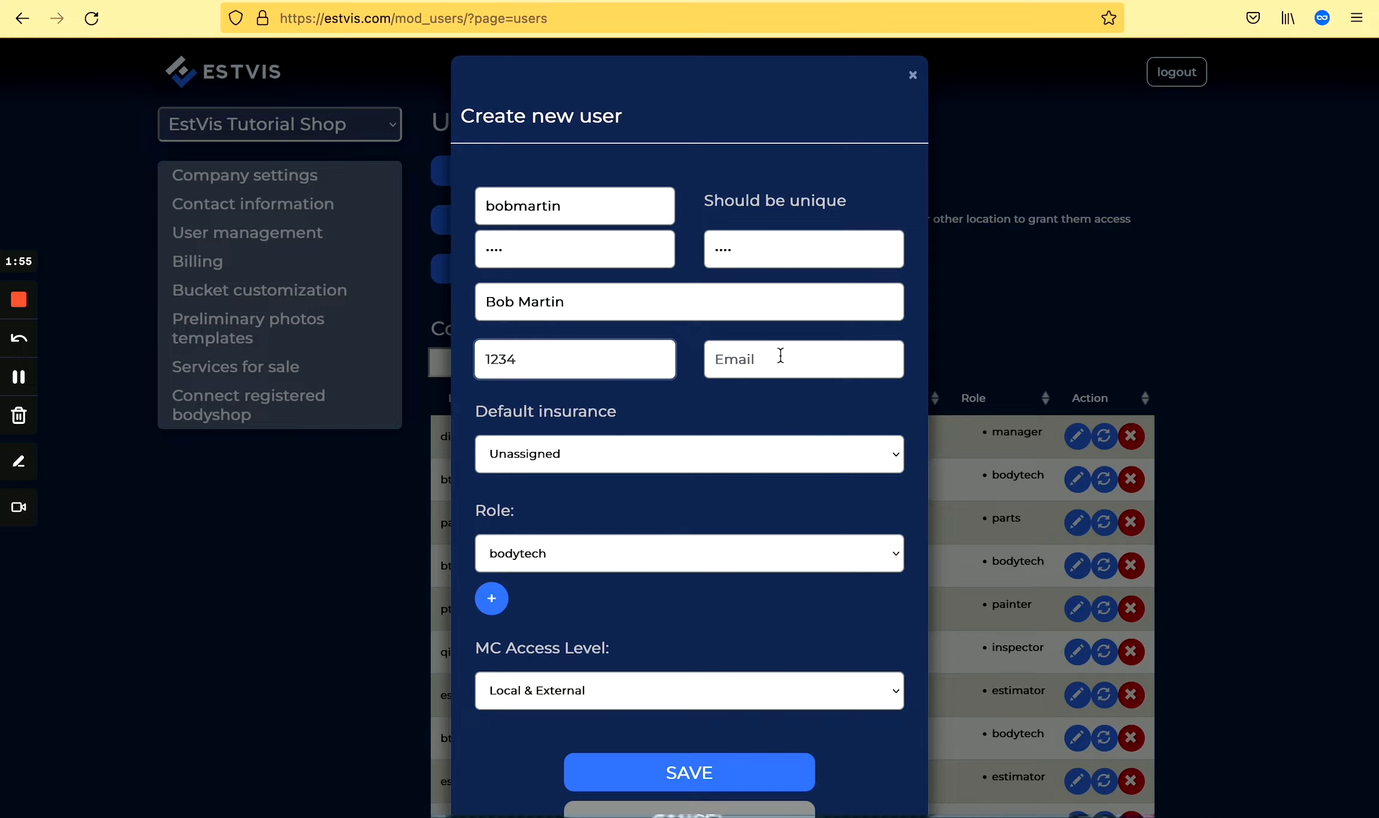
pyautogui.click(770, 367)
pyautogui.write('asdas@sad')
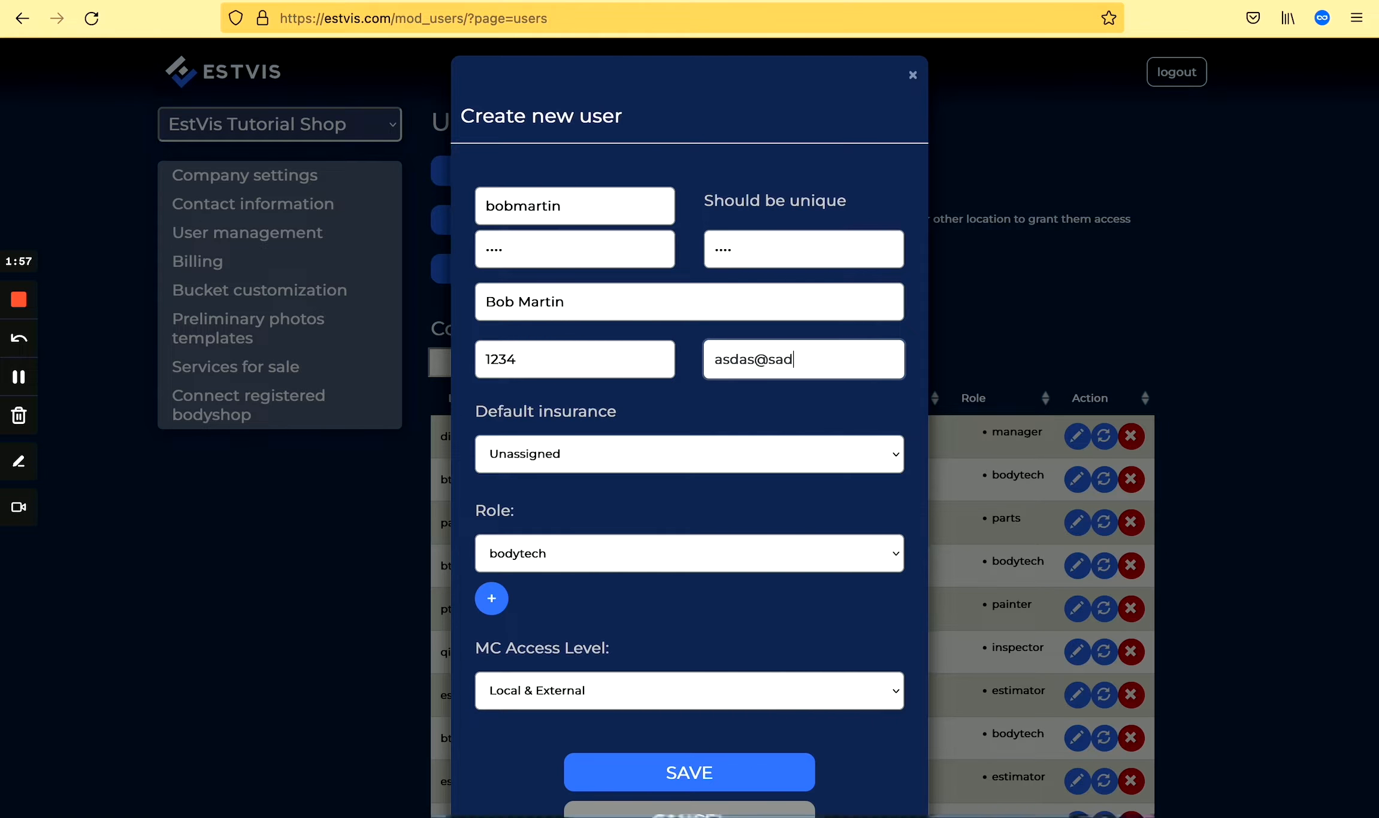
pyautogui.write('asd.com')
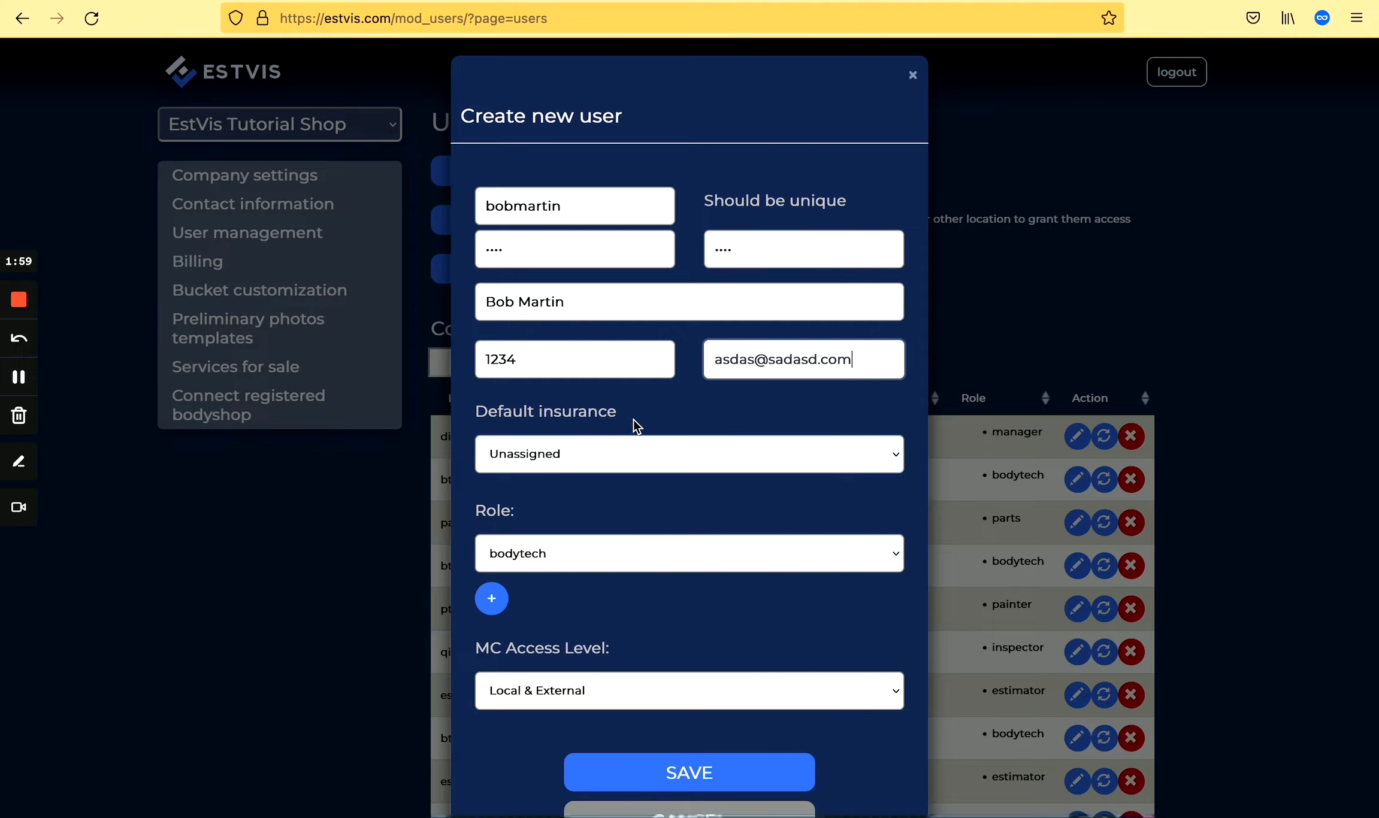
# Set default insurance to PROGRESSIVE and give the user the roles estimator and painter.
pyautogui.click(597, 453)
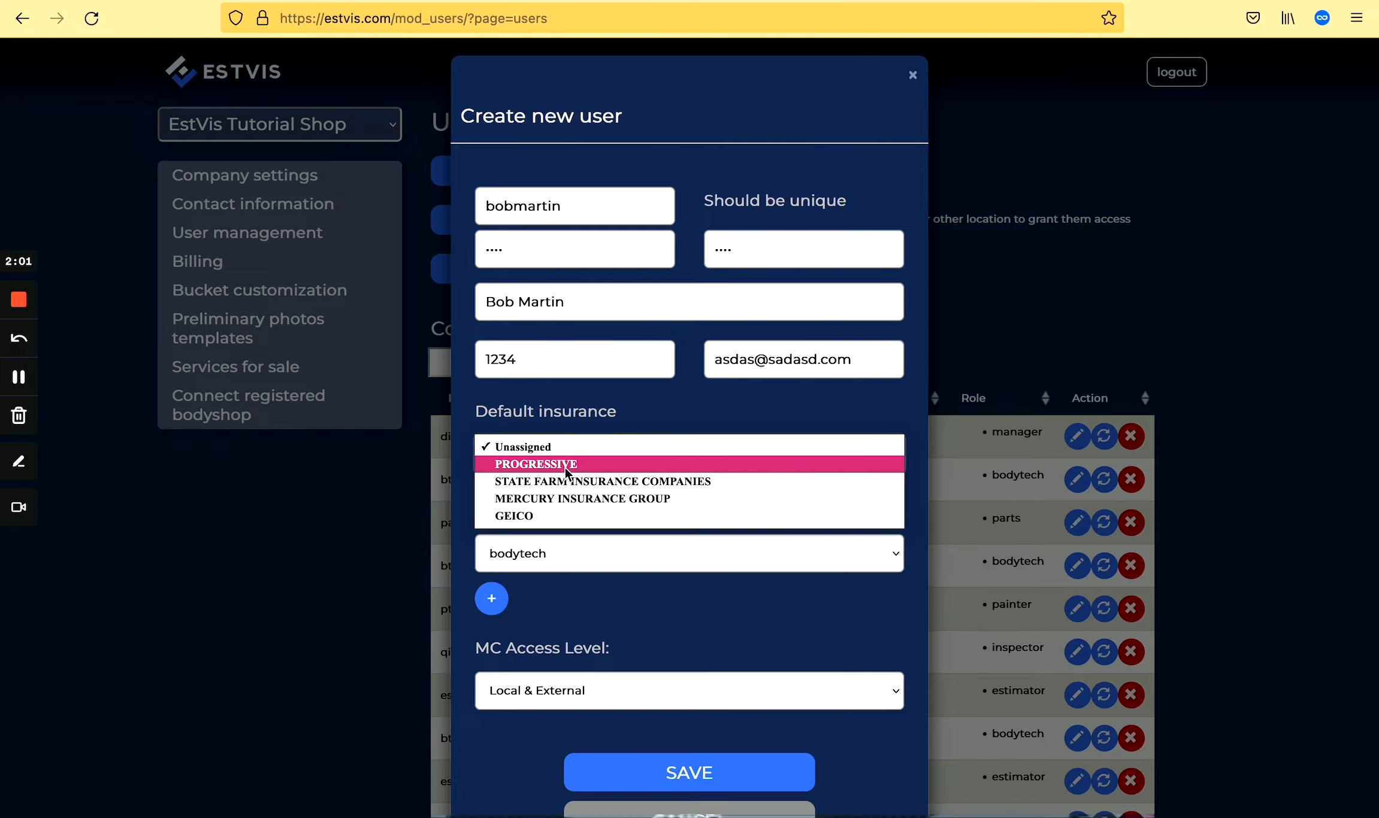
pyautogui.click(564, 467)
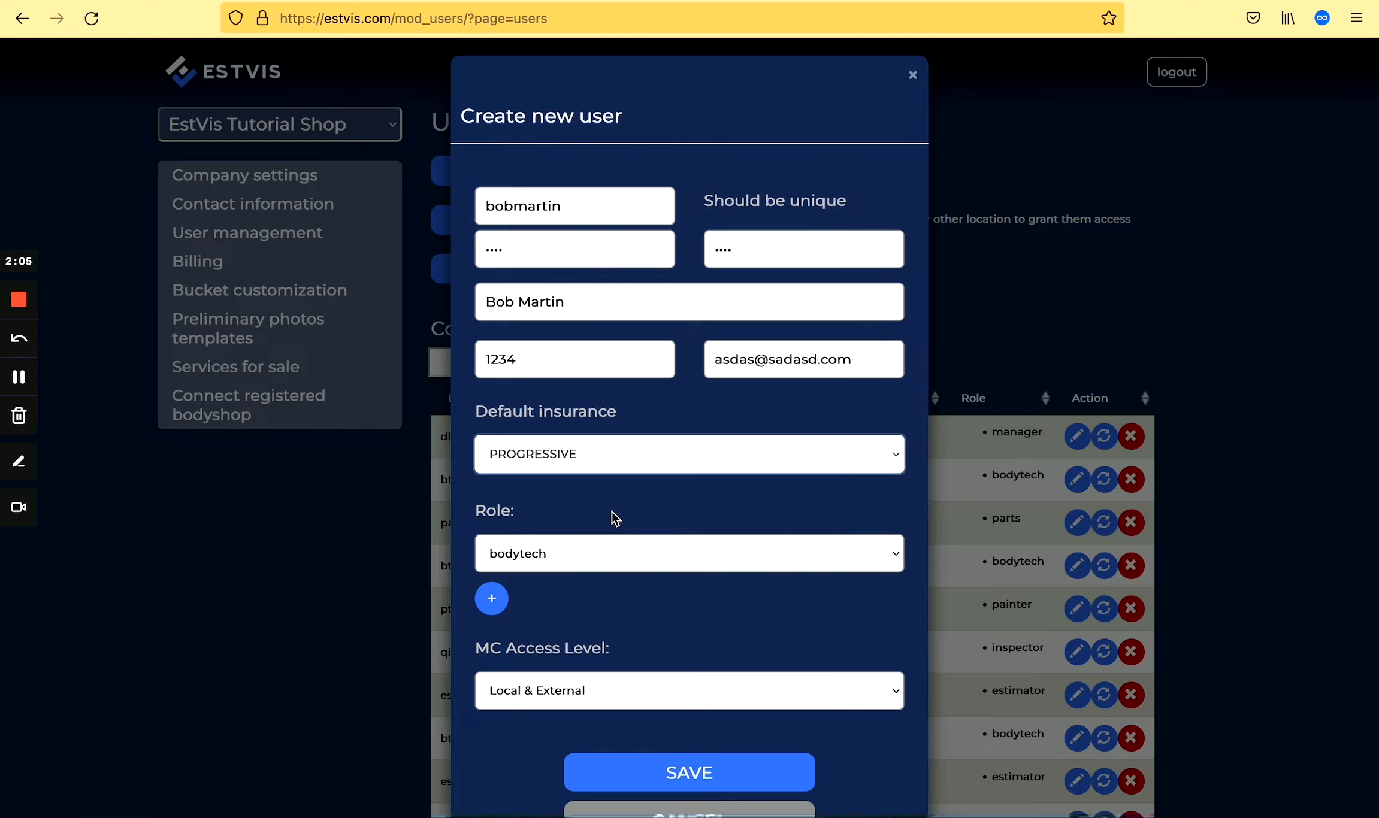
pyautogui.click(538, 557)
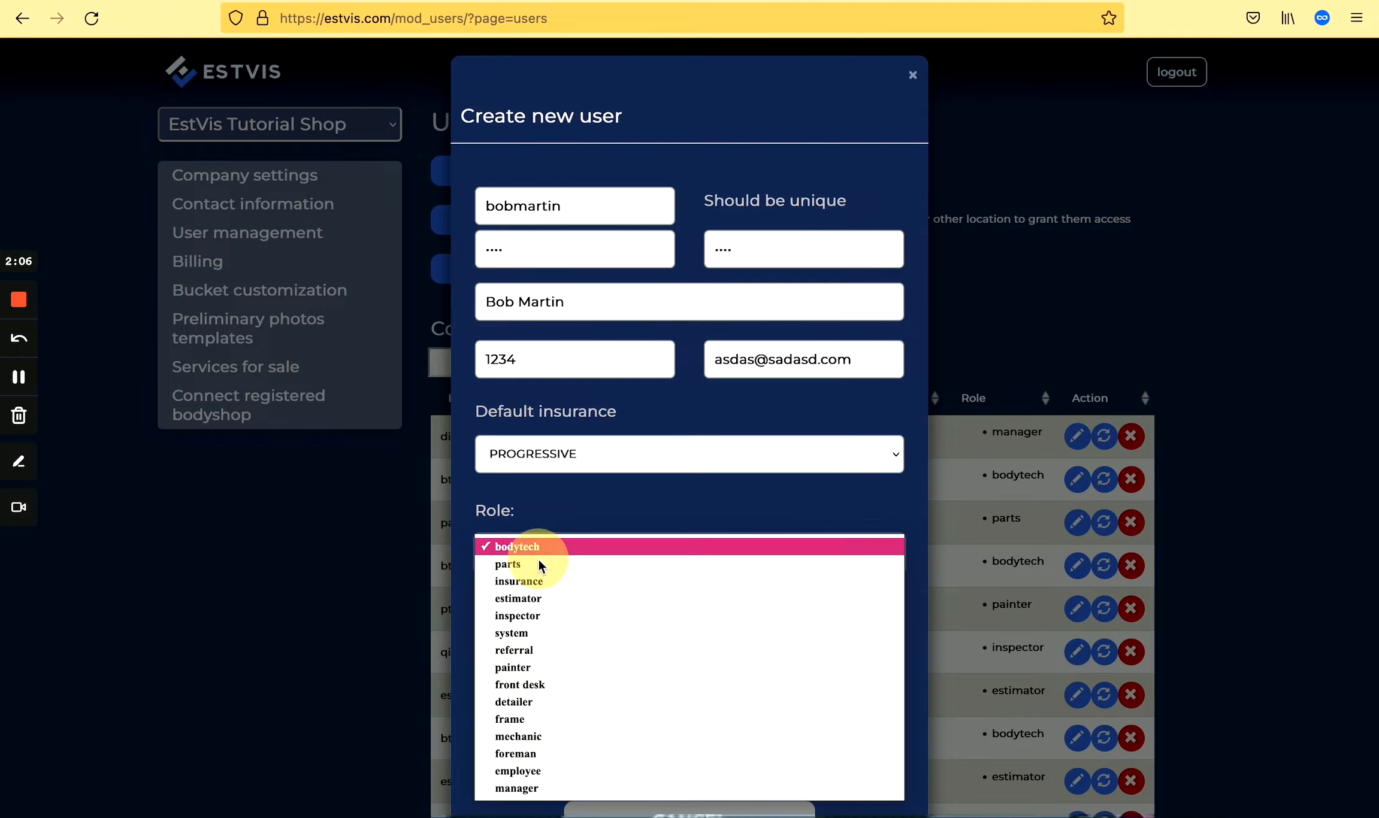
pyautogui.click(534, 599)
pyautogui.scroll(-1, 579, 618)
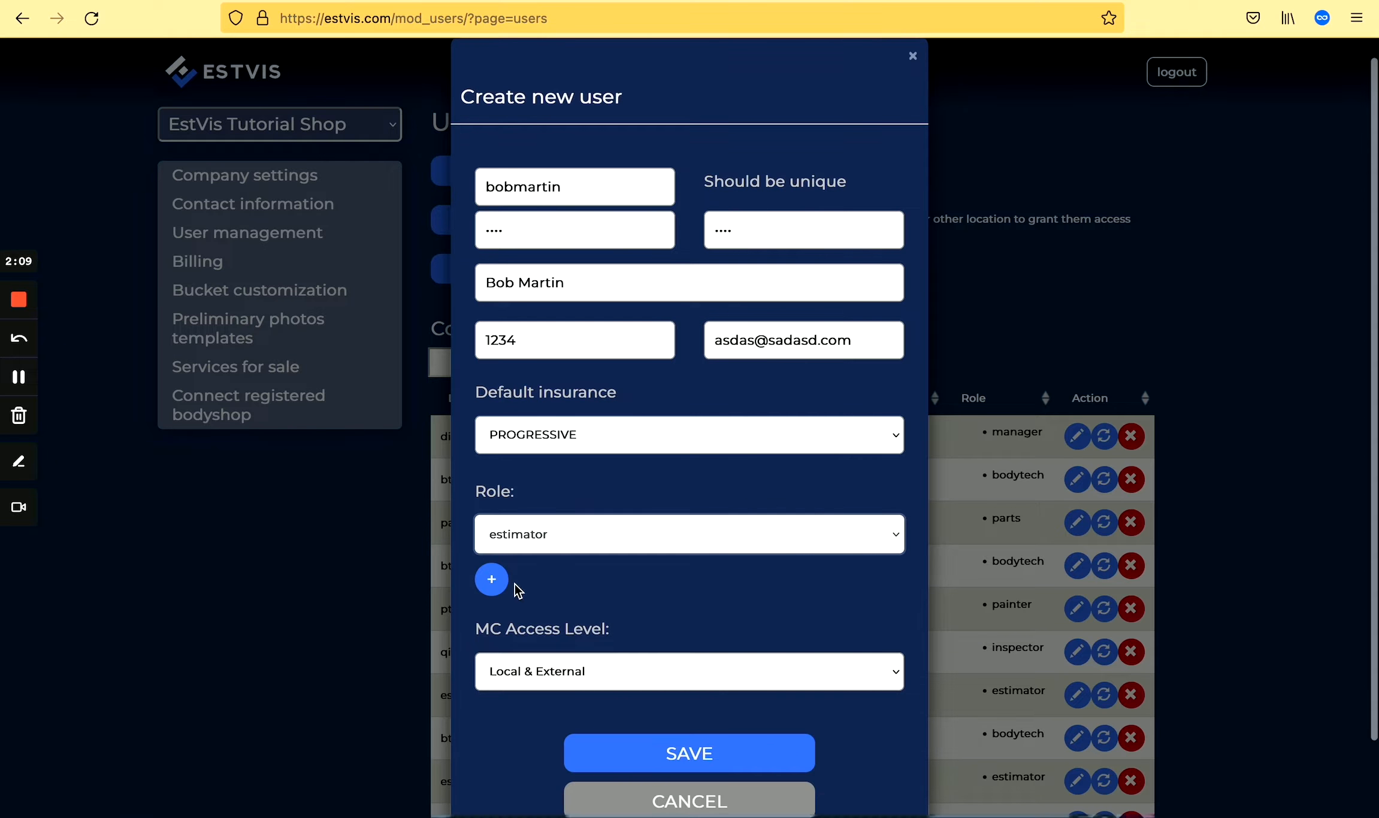
pyautogui.click(492, 579)
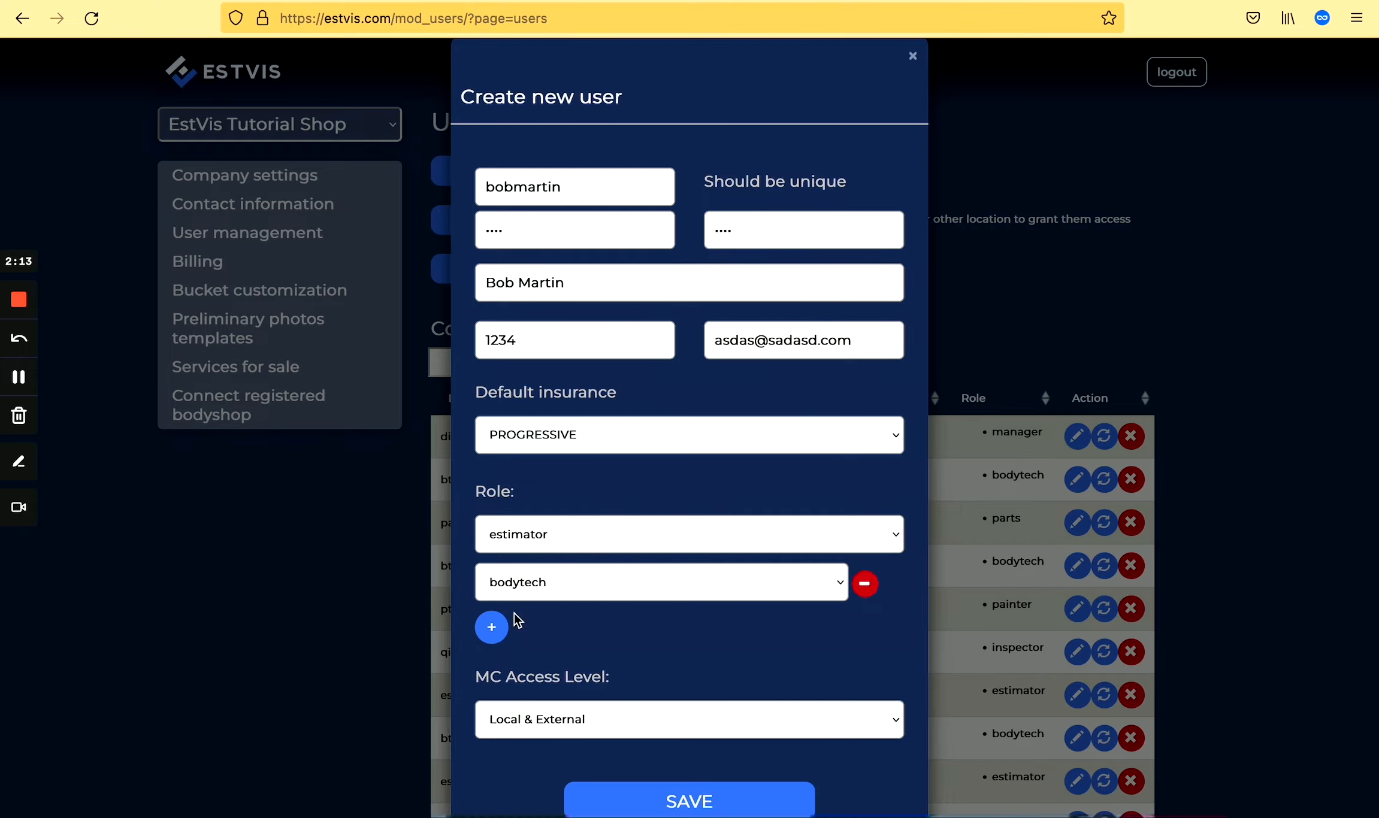
pyautogui.click(575, 590)
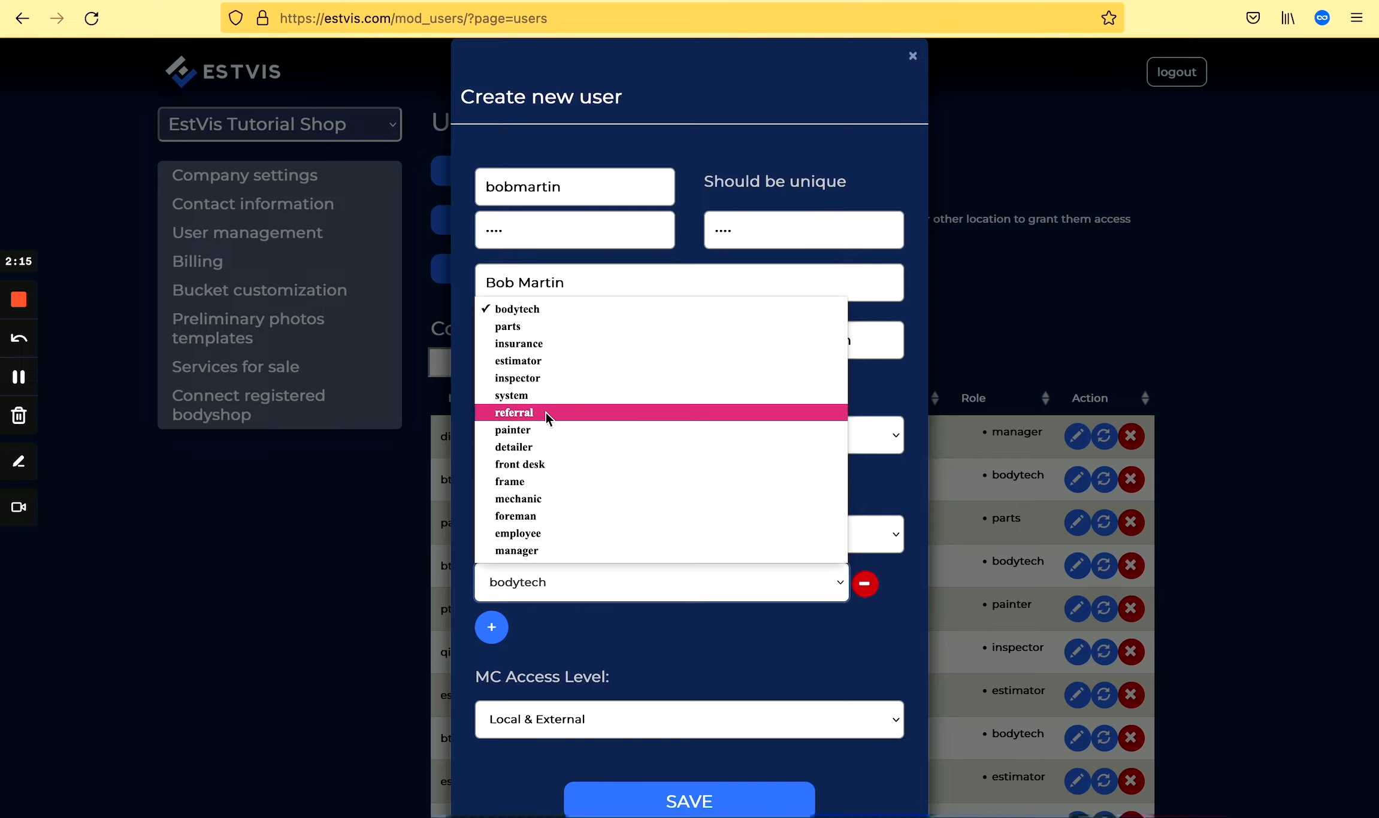
pyautogui.click(537, 430)
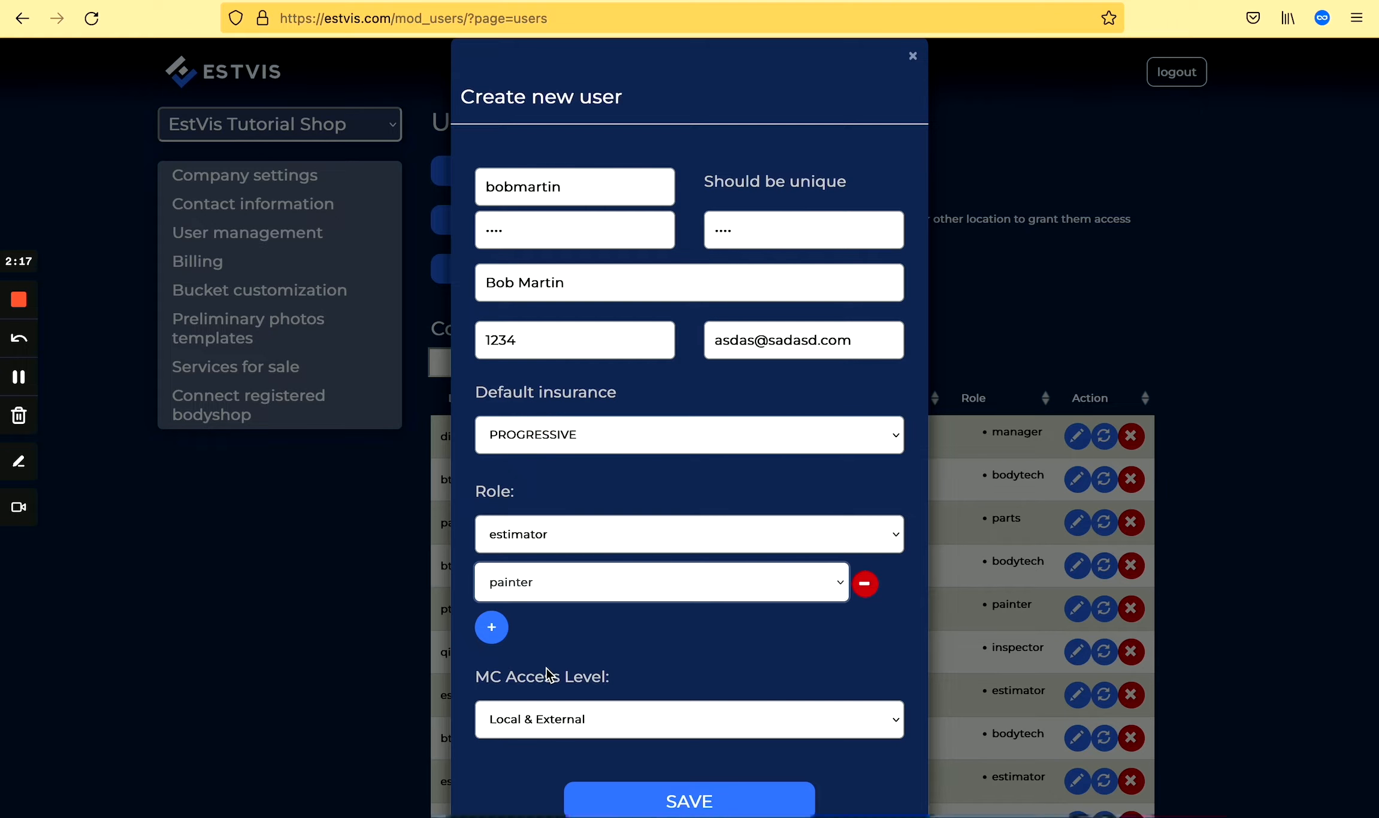
# Keep MC Access Level at Local & External and save the new user.
pyautogui.scroll(-2, 546, 669)
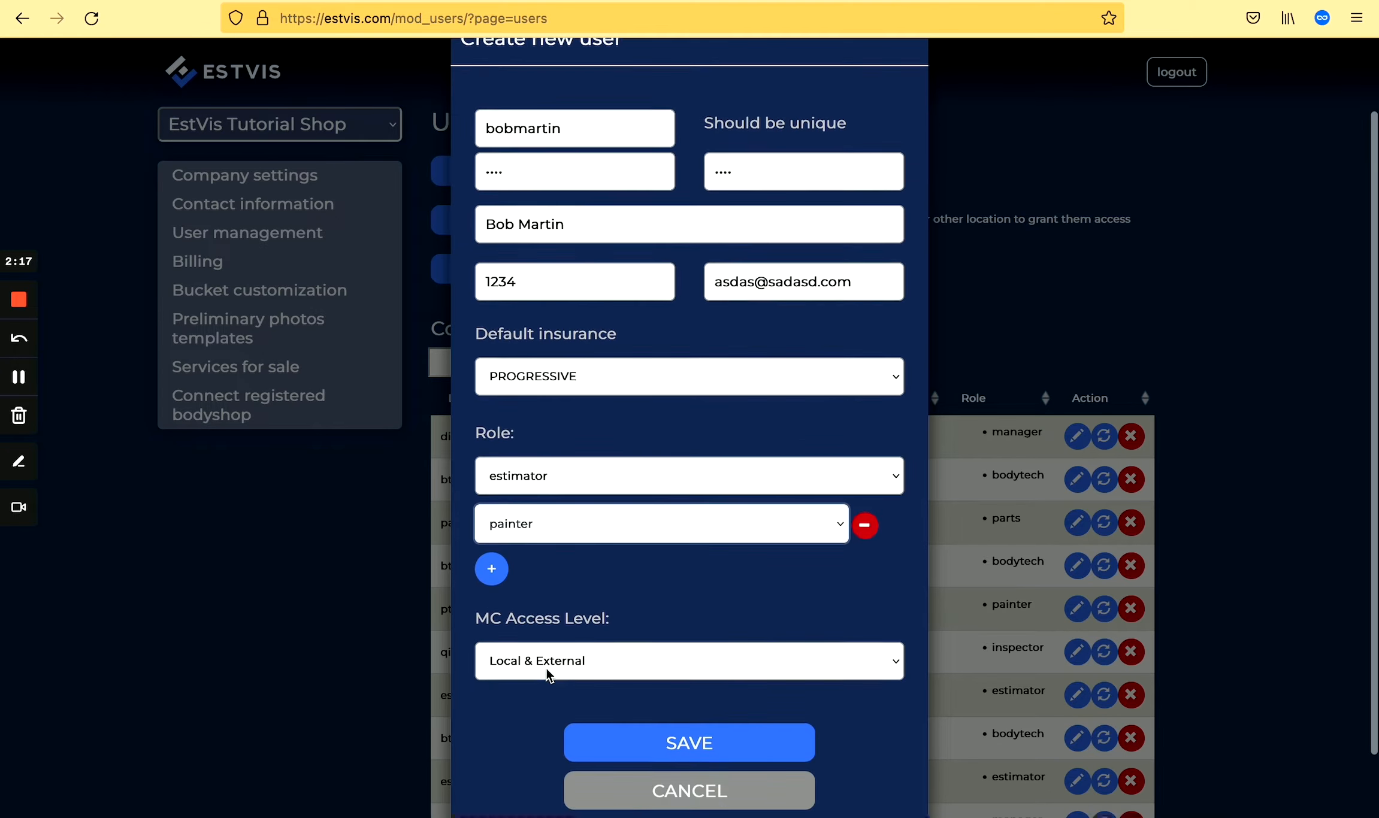
pyautogui.click(617, 656)
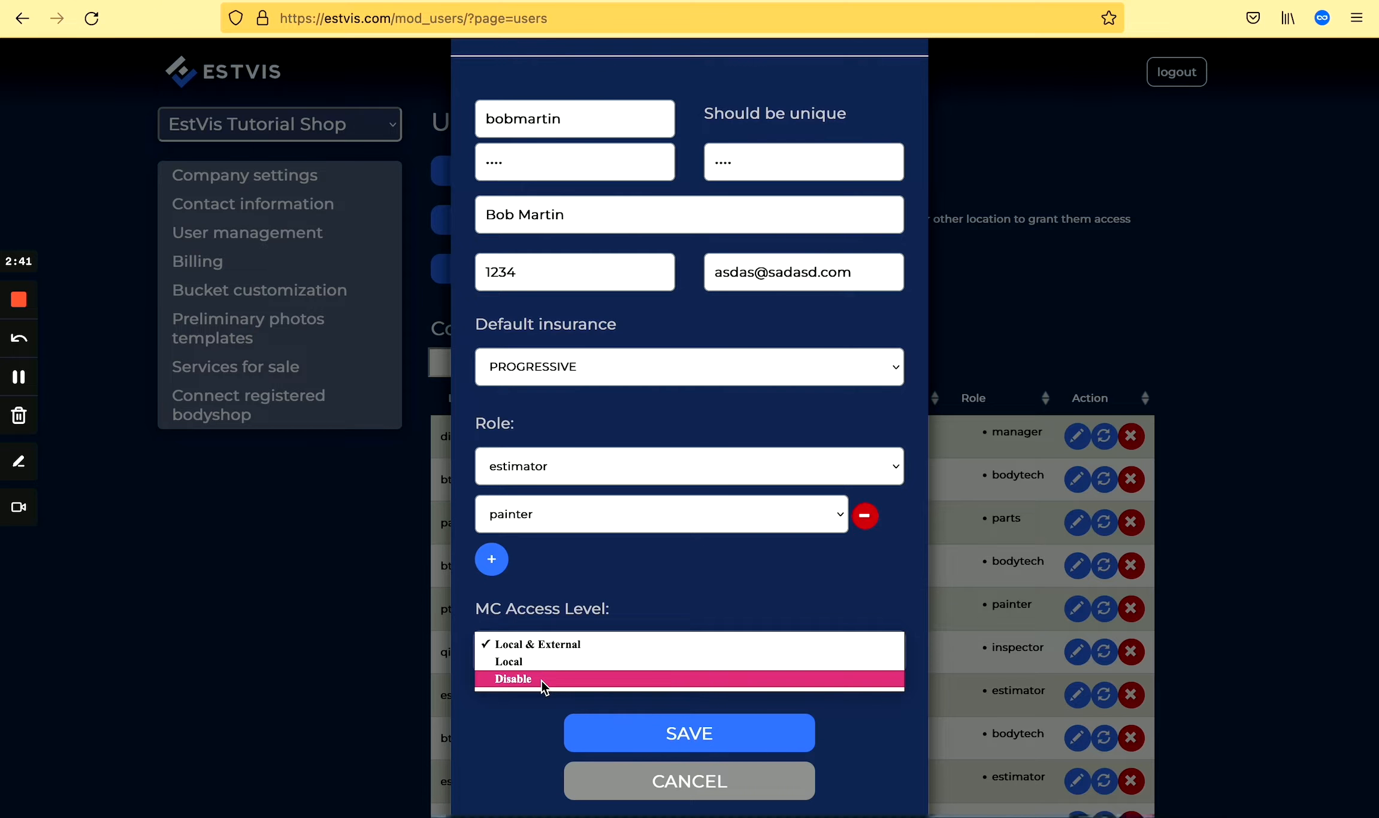
pyautogui.click(549, 650)
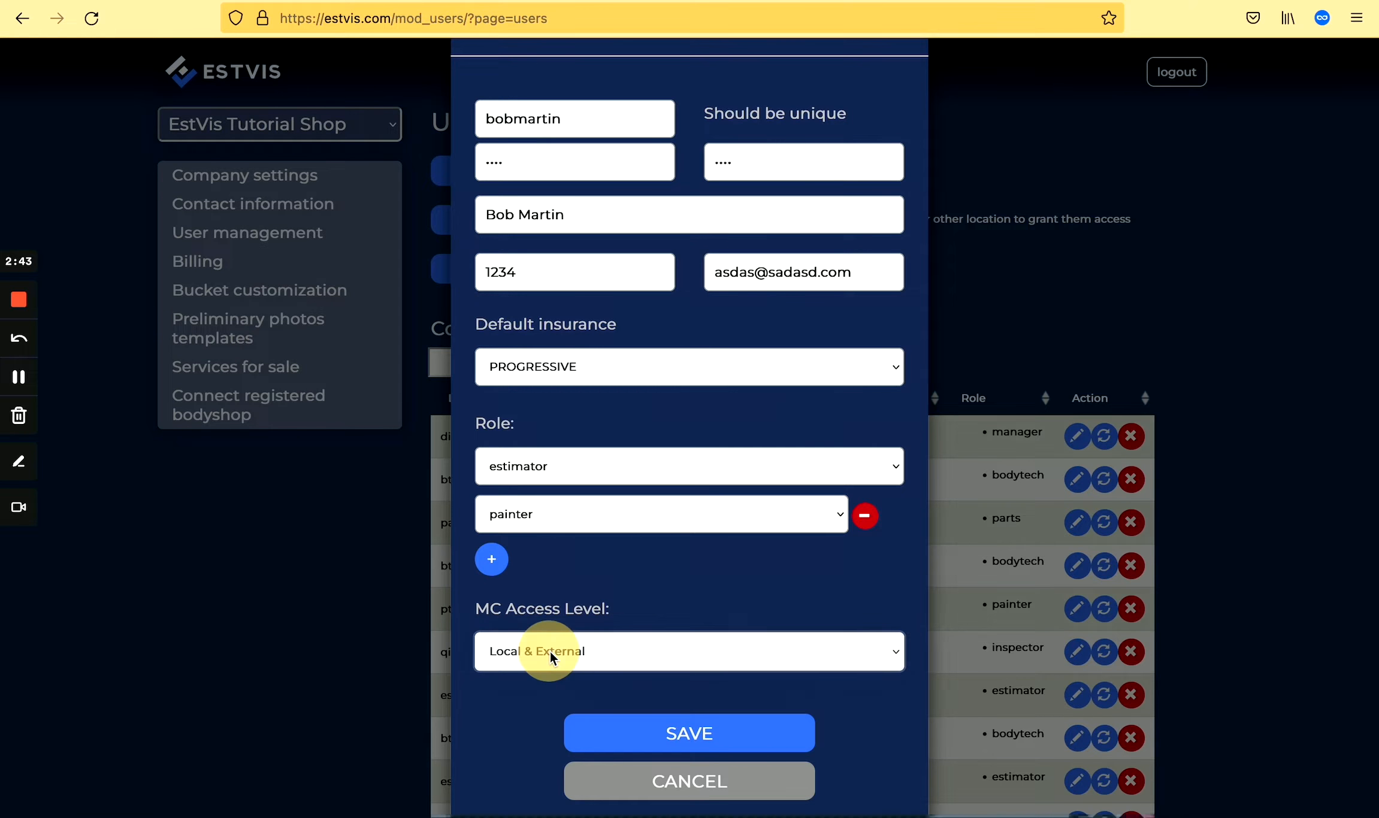
pyautogui.scroll(-1, 529, 695)
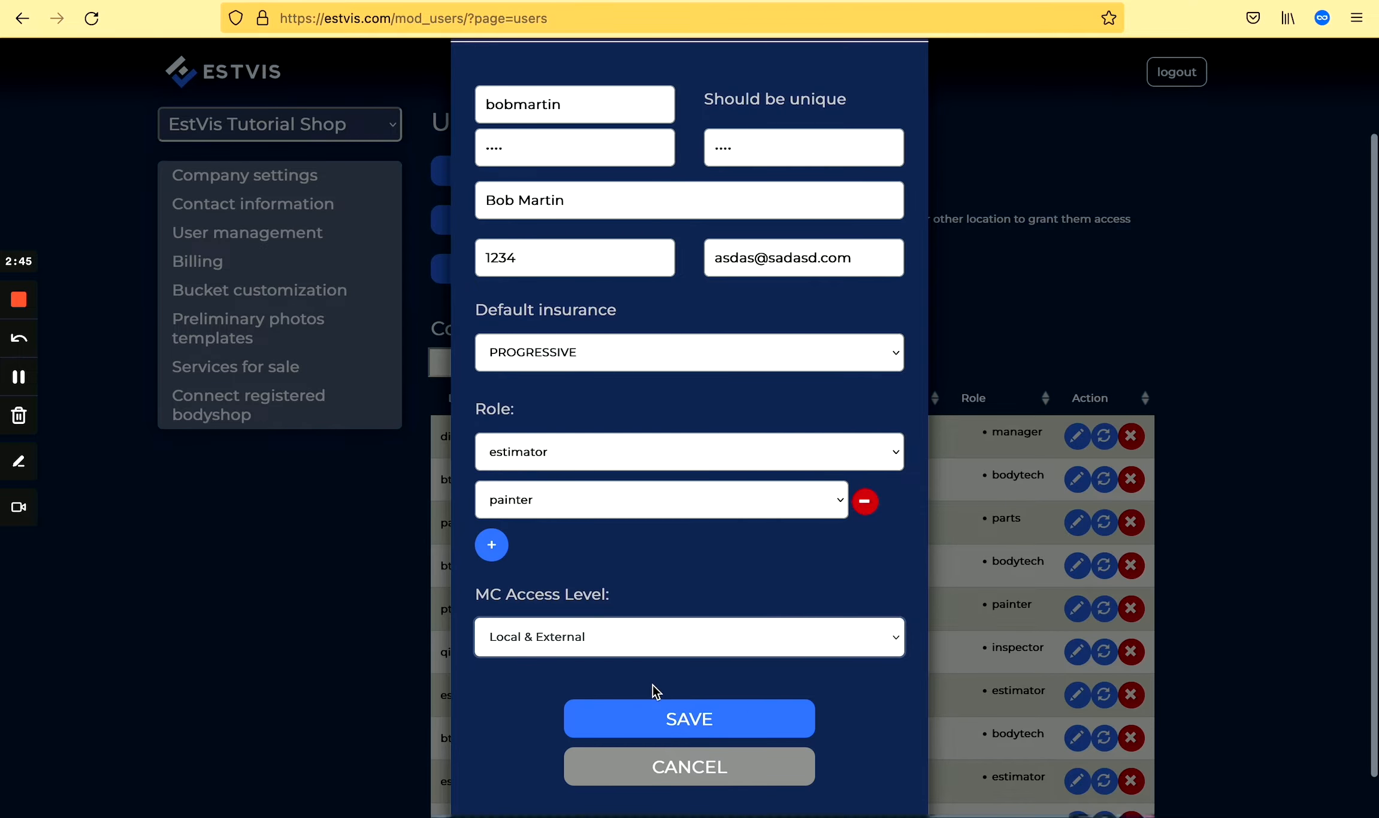
pyautogui.click(668, 723)
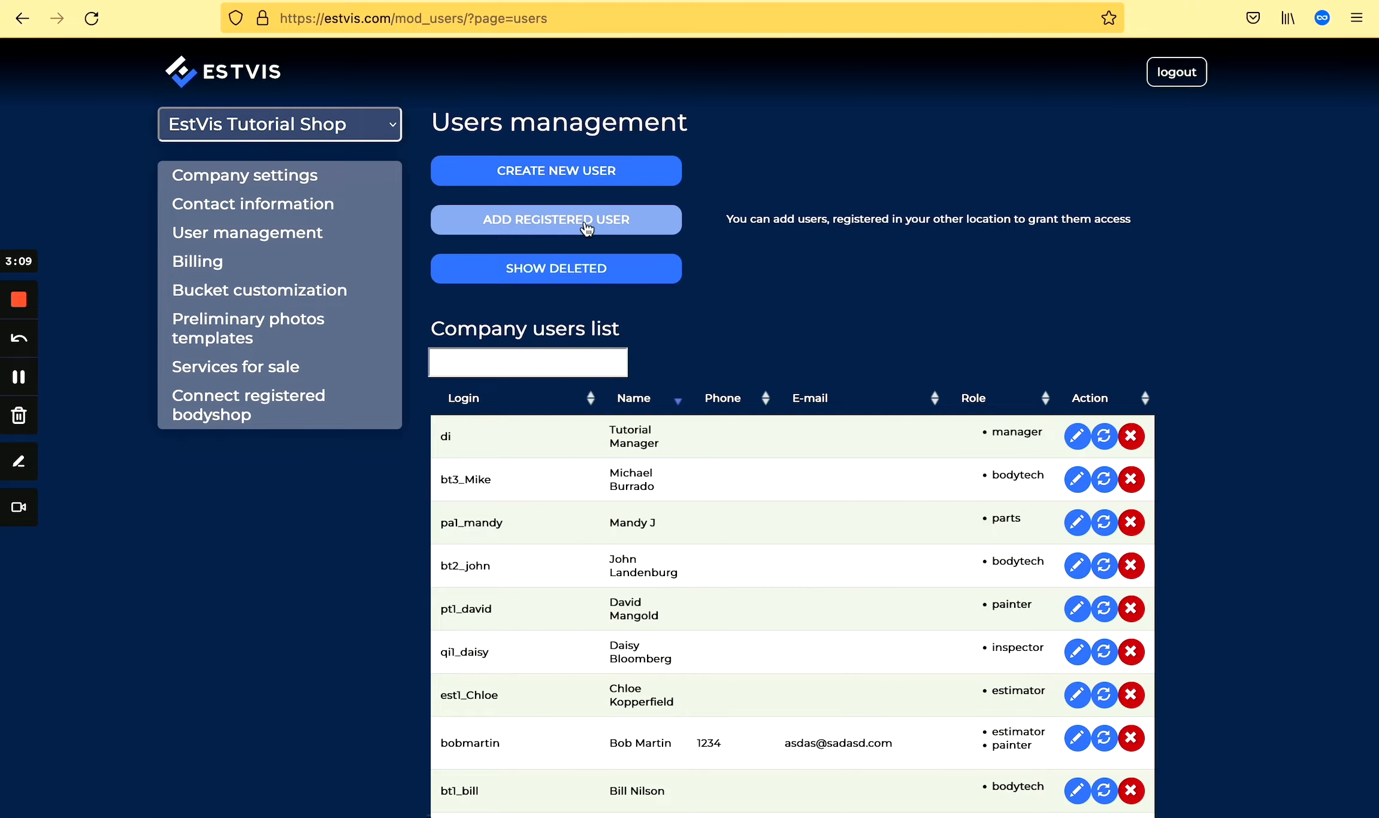
# Open the Add registered user dialog listing connected bodyshops' users.
pyautogui.click(614, 224)
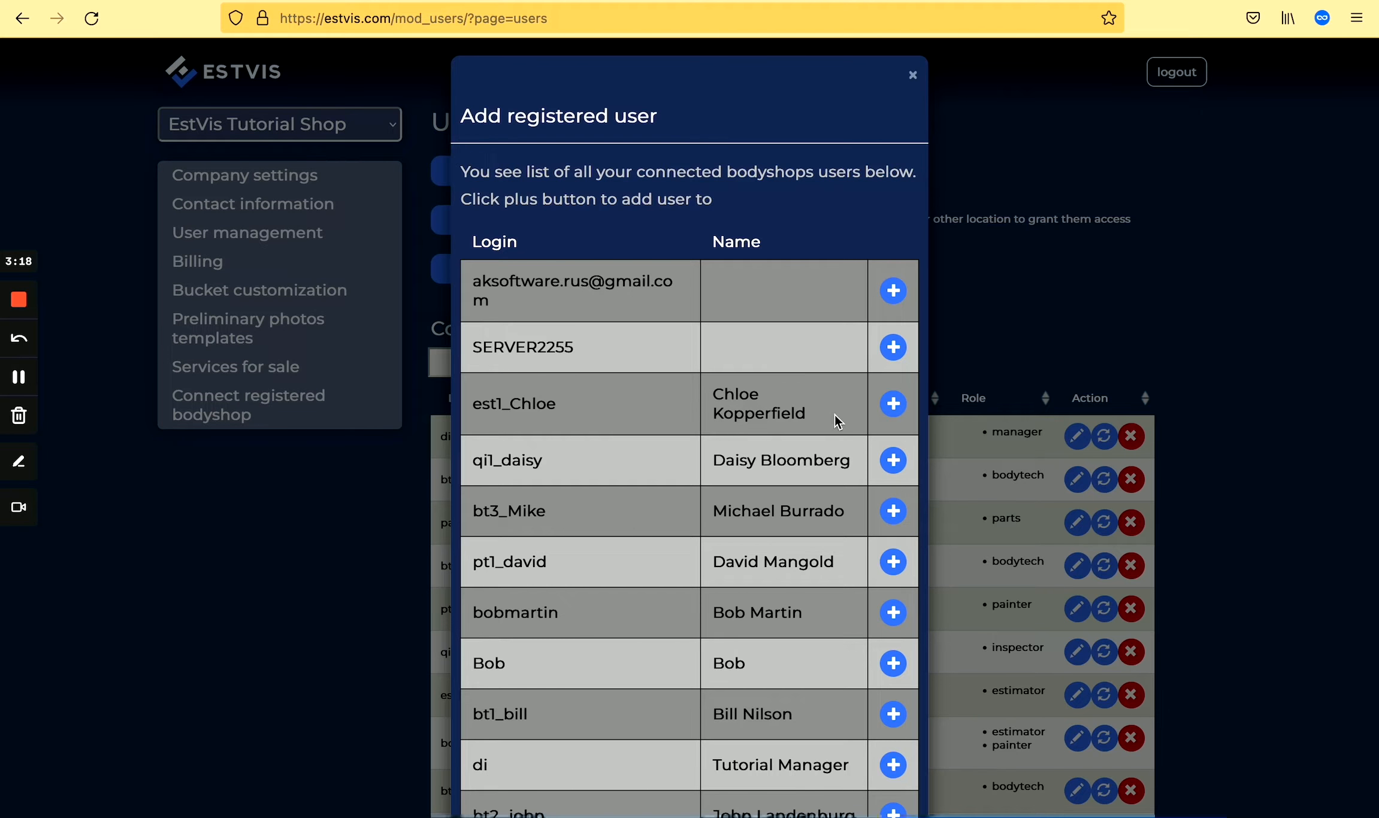
pyautogui.click(912, 75)
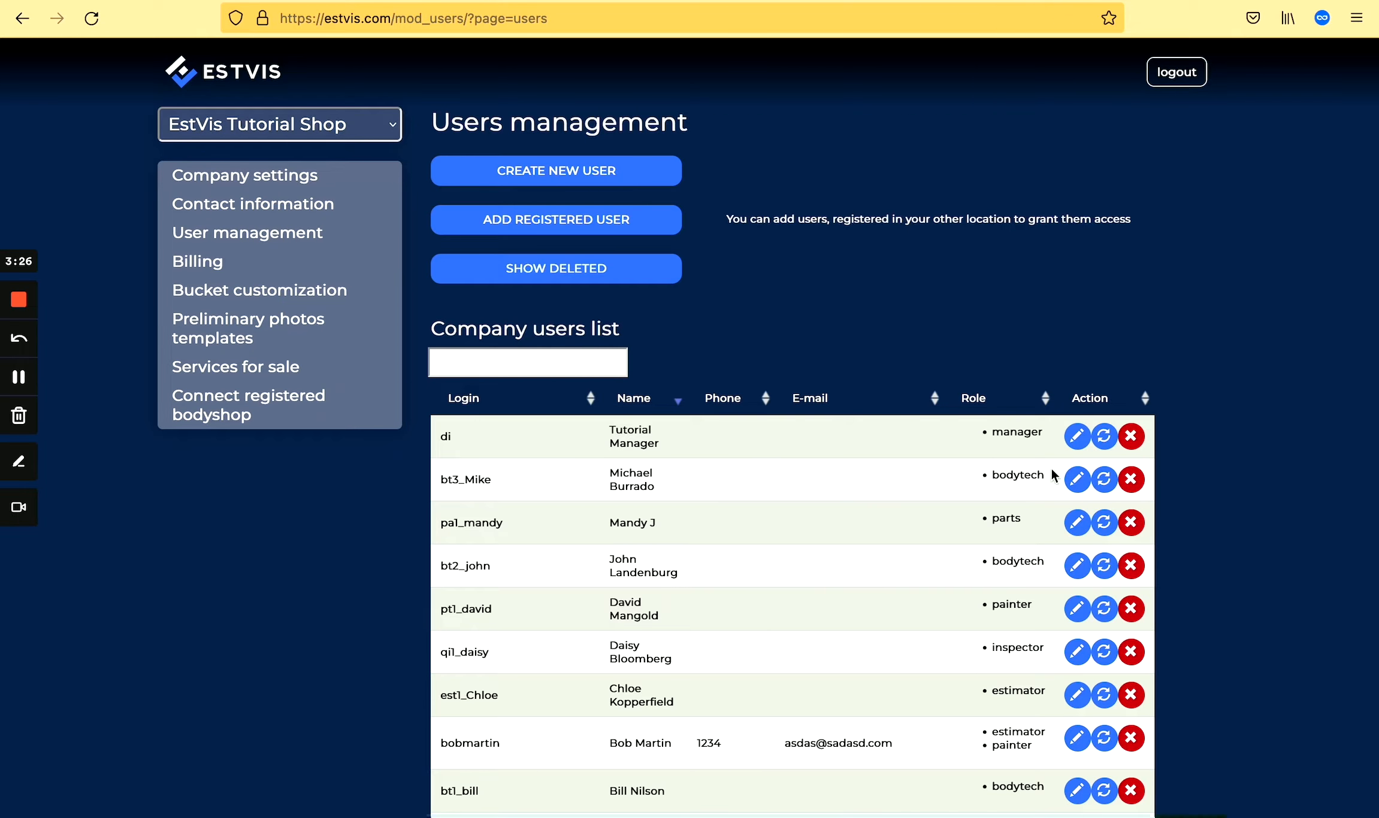
# Open the parts user for editing and add their cell phone number and e-mail address.
pyautogui.click(1079, 525)
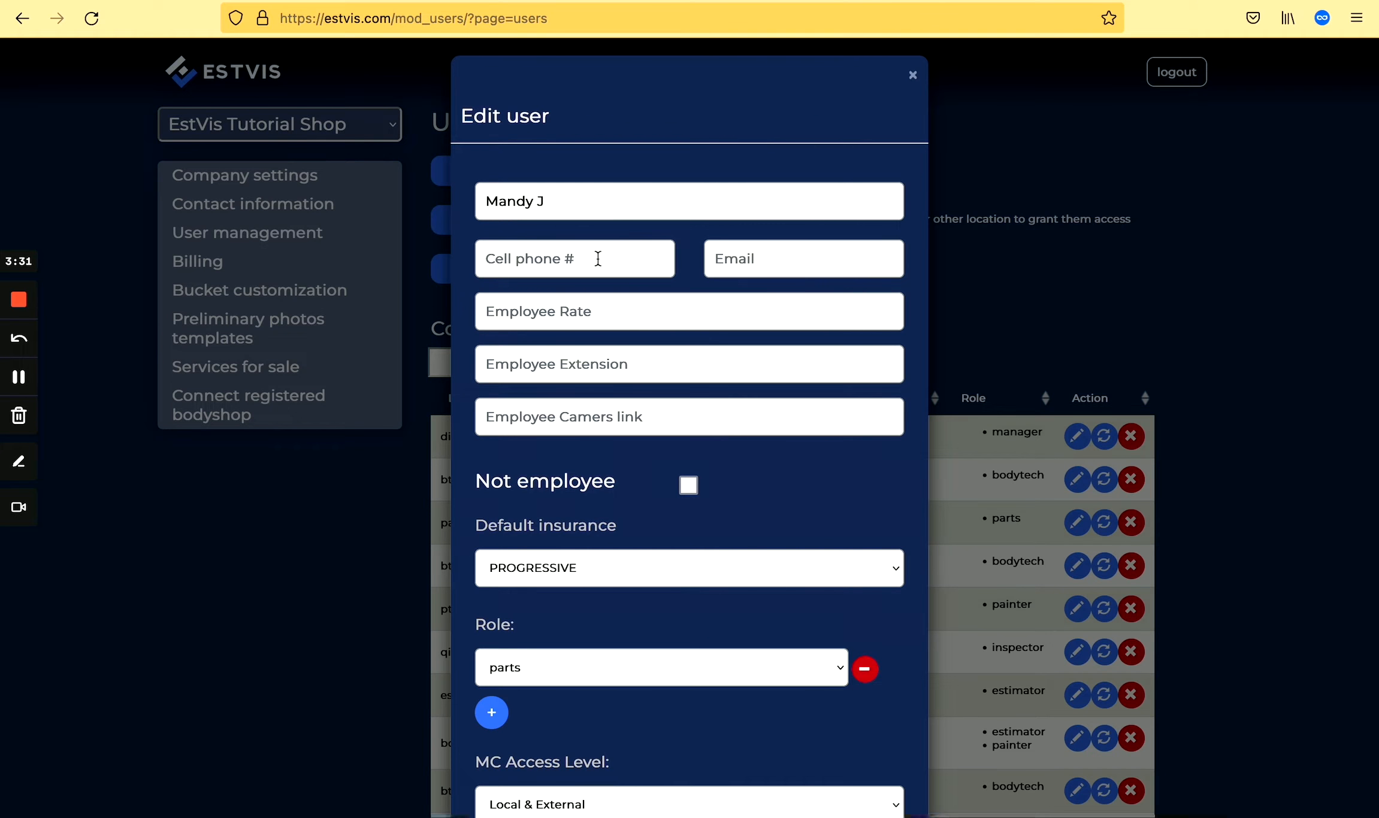
pyautogui.click(552, 258)
pyautogui.write('1234')
pyautogui.click(763, 257)
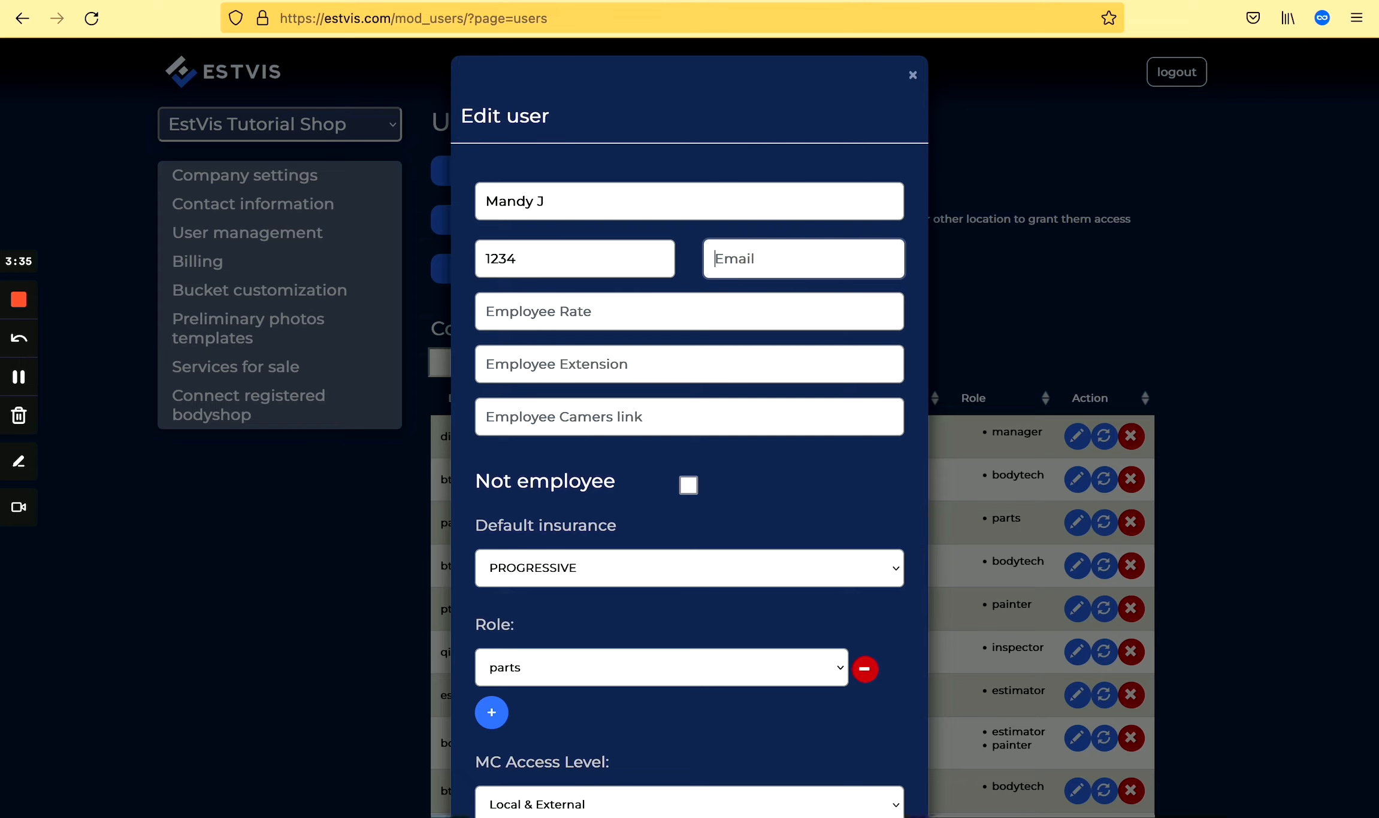
pyautogui.click(597, 312)
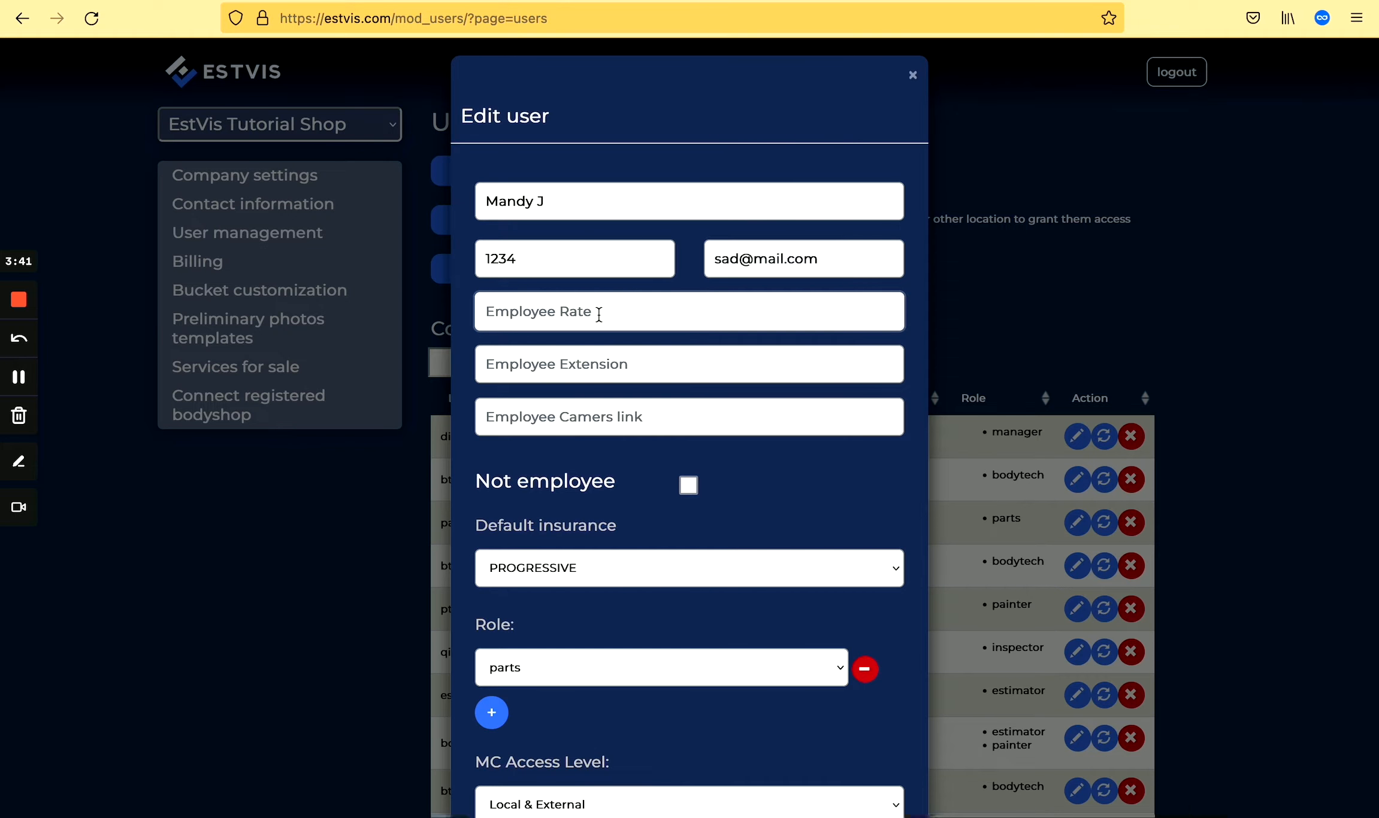
pyautogui.click(530, 567)
# Set default insurance to STATE FARM INSURANCE COMPANIES, role to frame, and employee rate to 20.
pyautogui.click(533, 578)
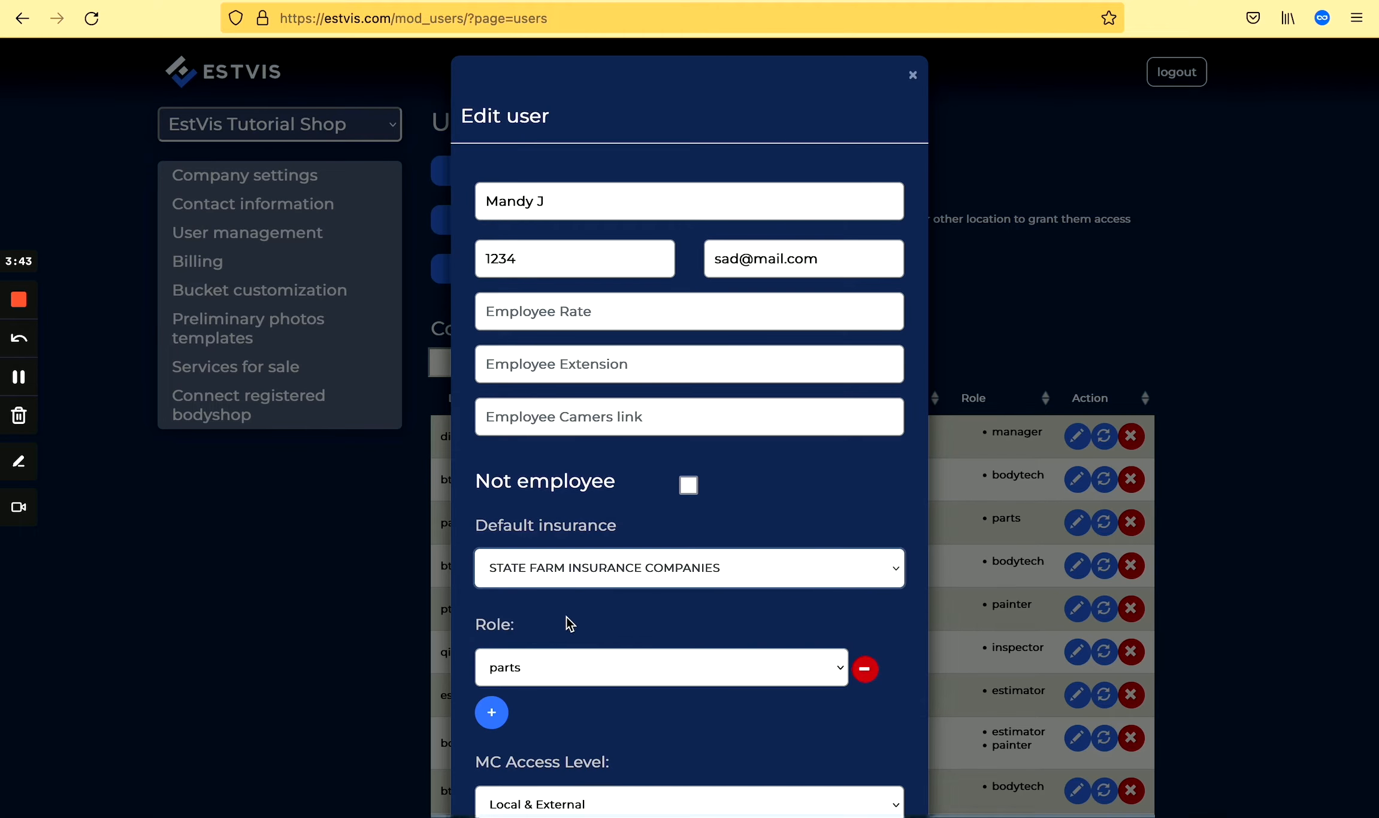
pyautogui.scroll(-1, 568, 625)
pyautogui.click(563, 628)
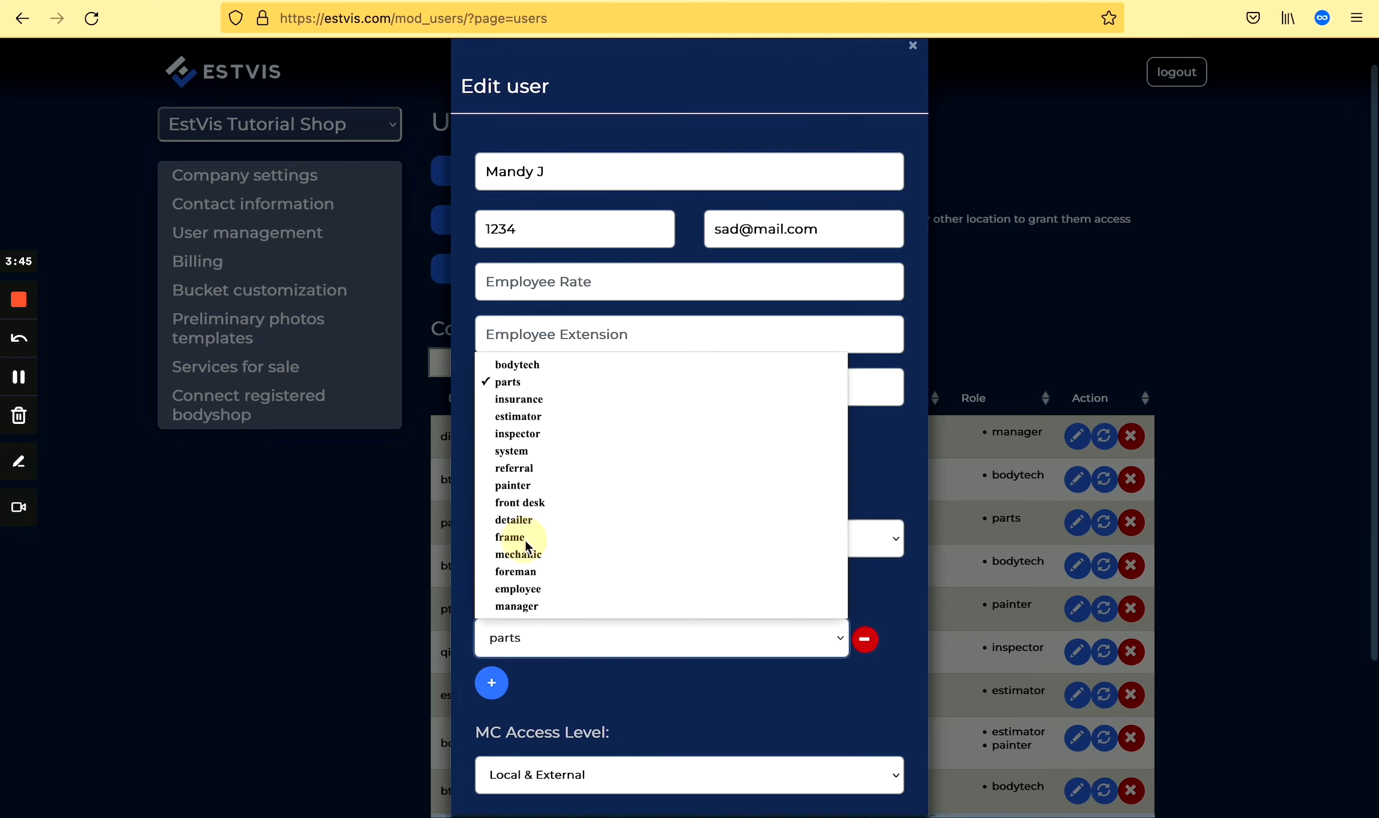
pyautogui.click(525, 541)
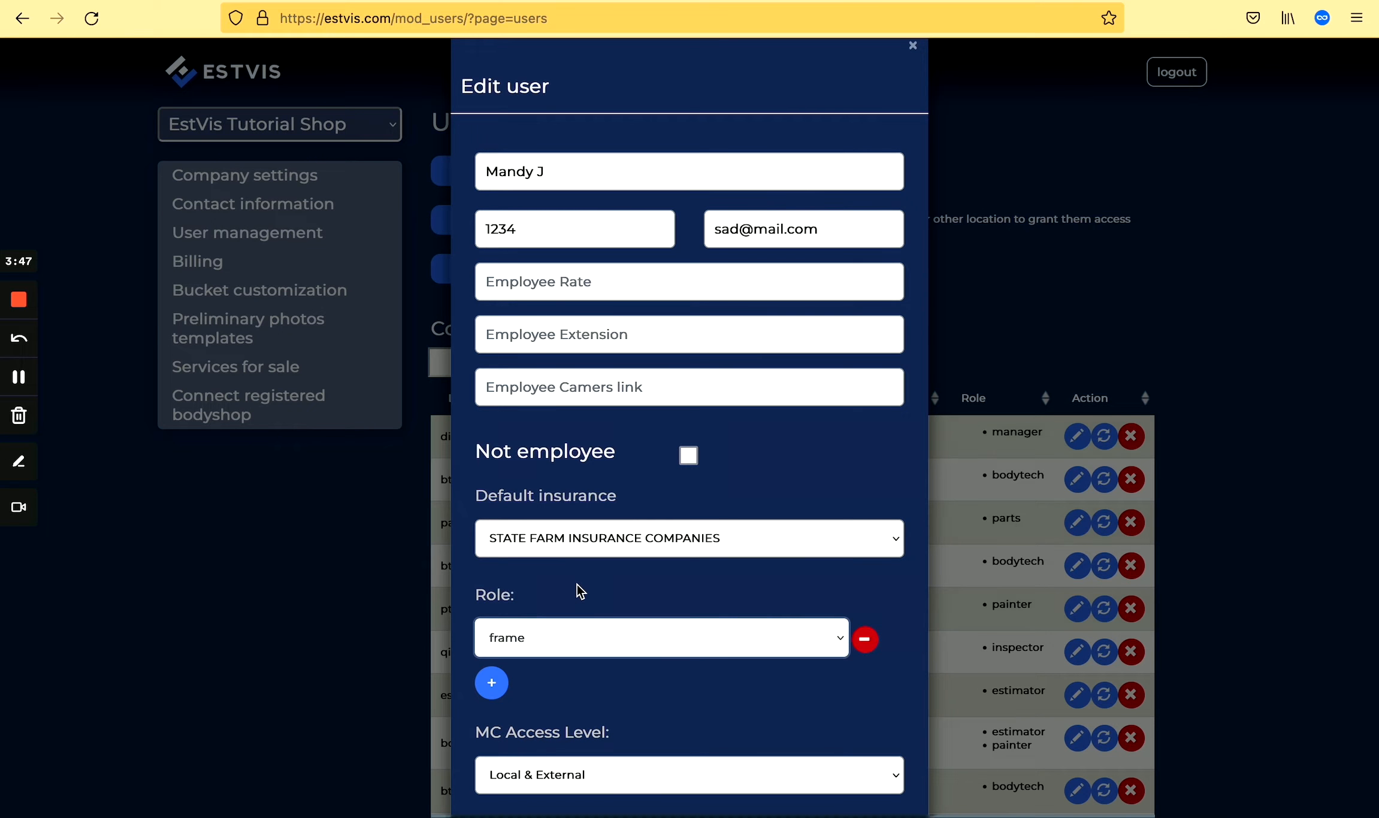
pyautogui.scroll(-2, 565, 732)
pyautogui.click(565, 731)
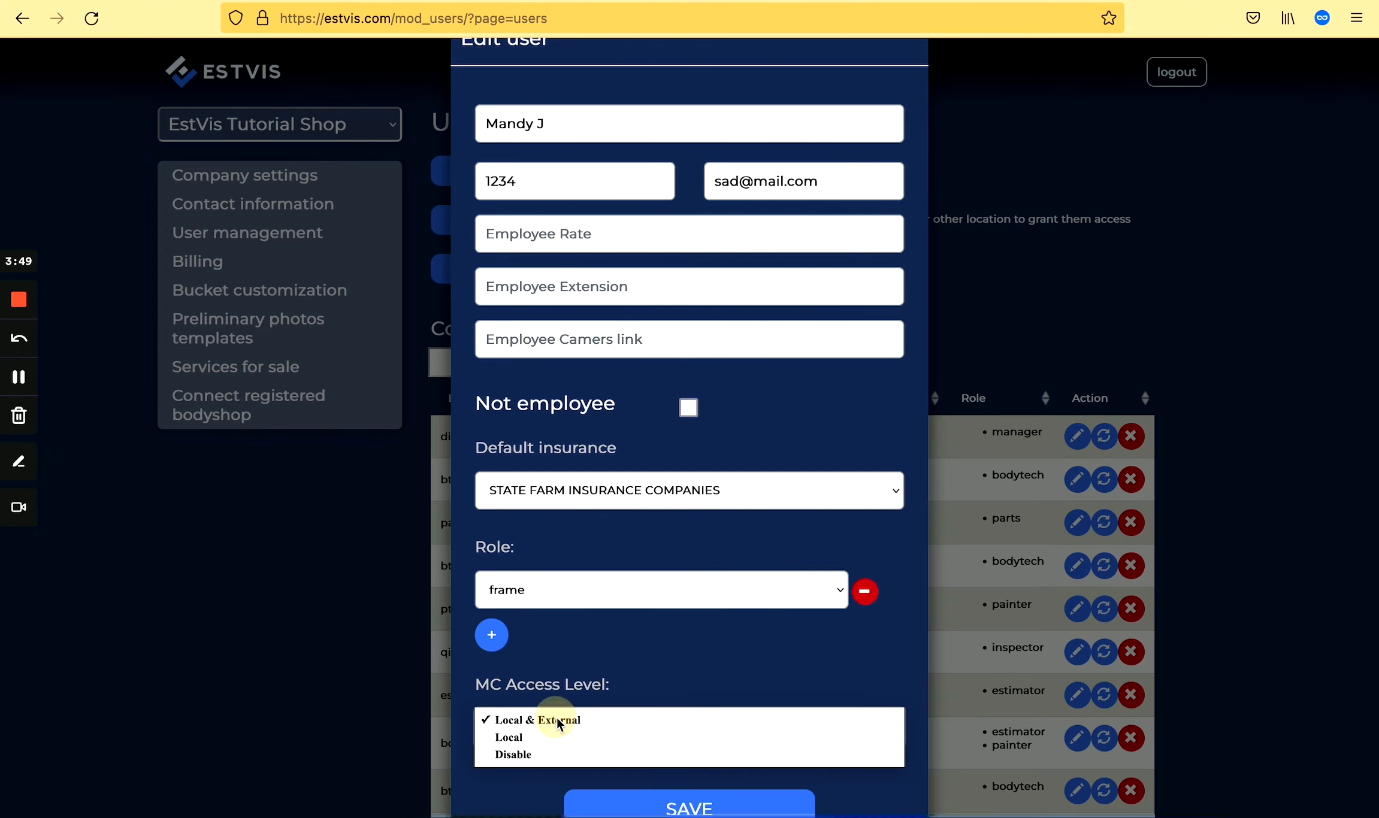
pyautogui.click(563, 720)
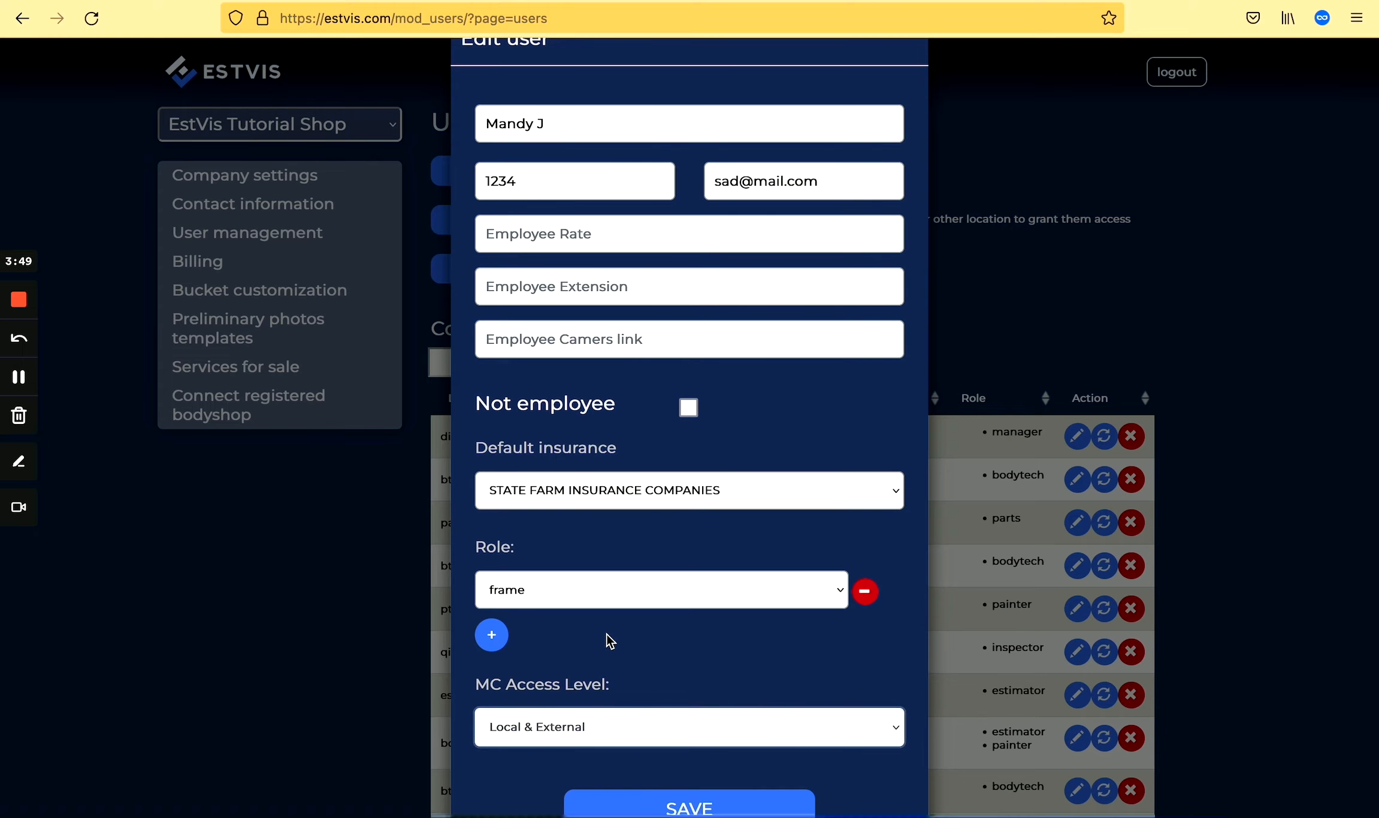
pyautogui.click(524, 233)
pyautogui.write('20')
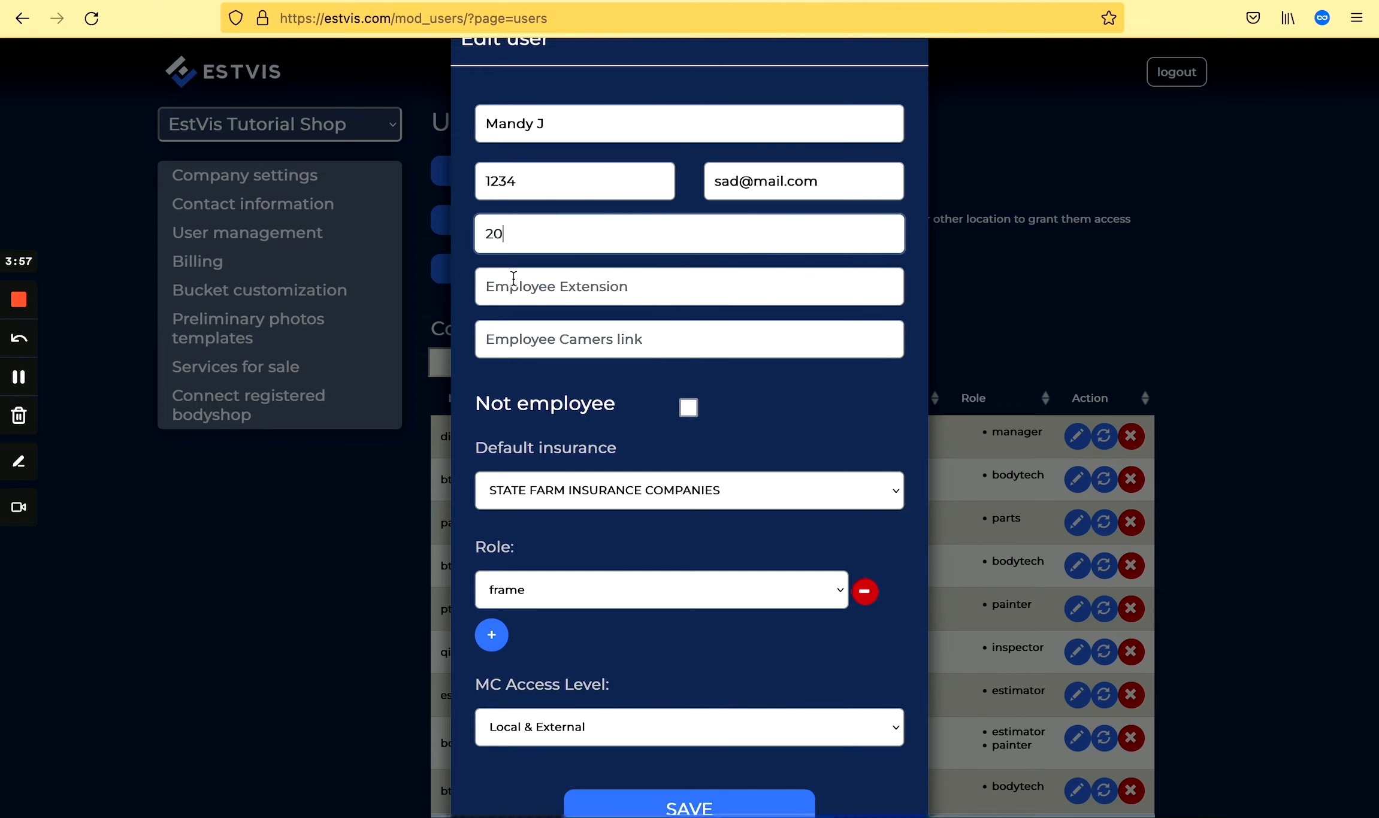
# Enter extension 02 and camera link 192.168.0.112:18004, and mark the user as Not employee.
pyautogui.click(498, 287)
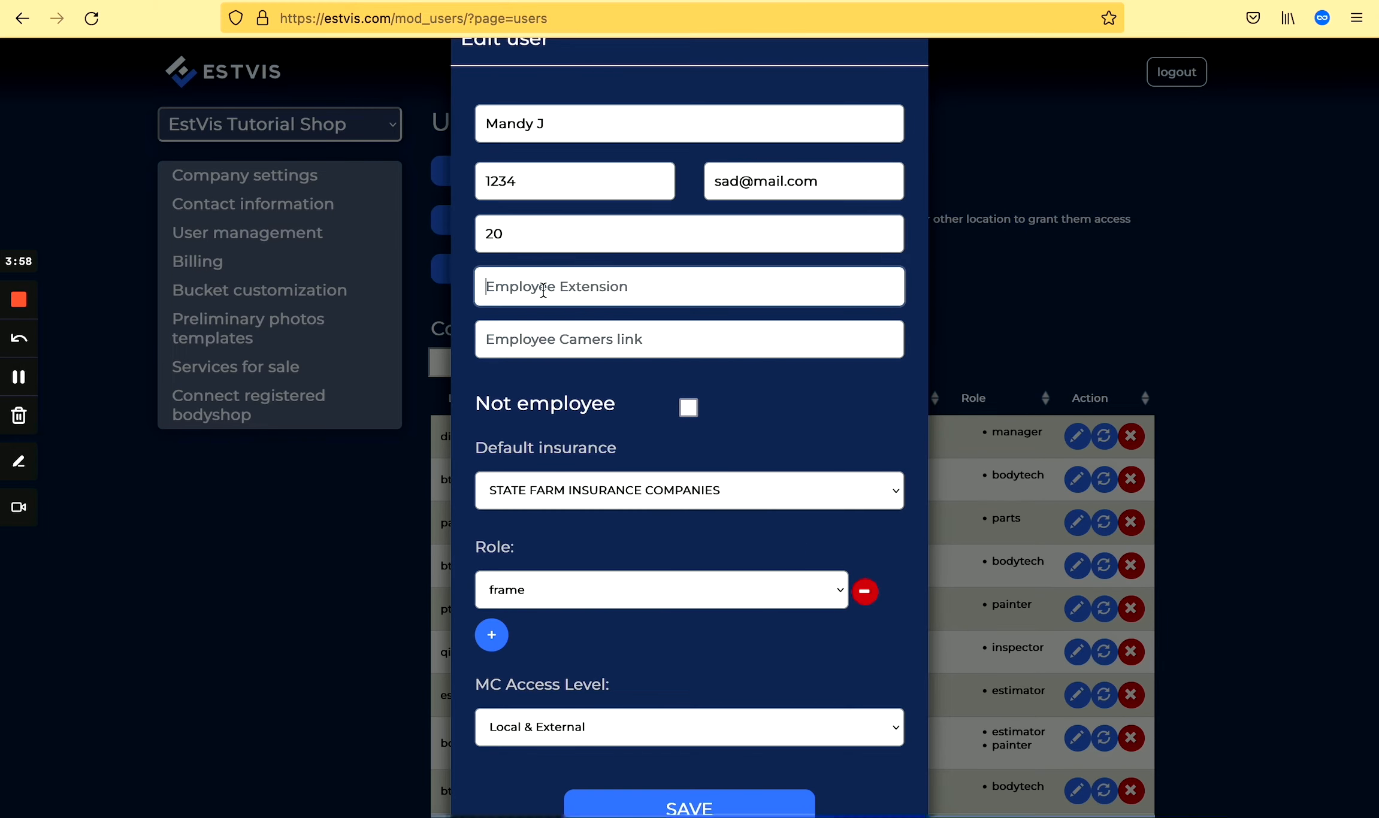
pyautogui.write('02')
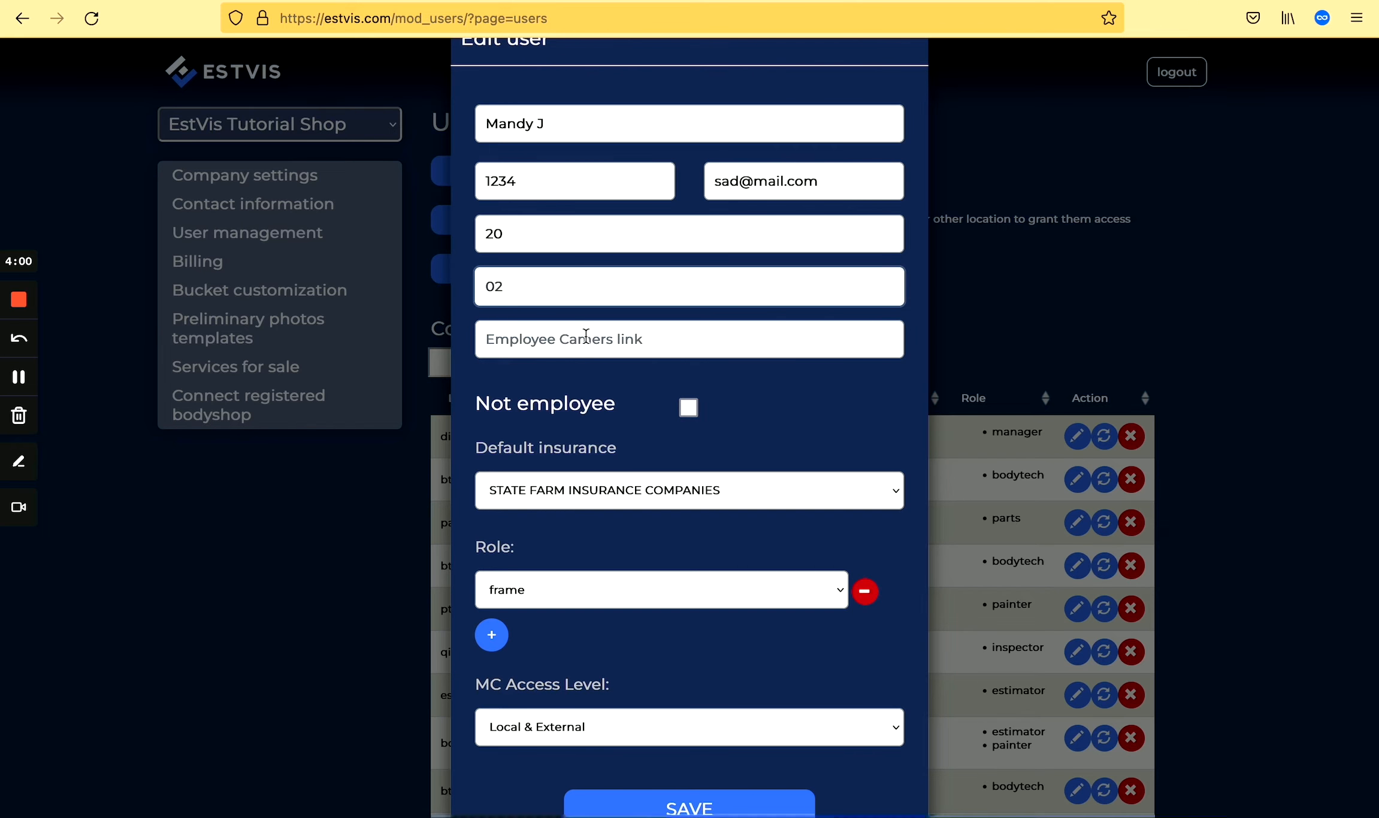
pyautogui.click(605, 337)
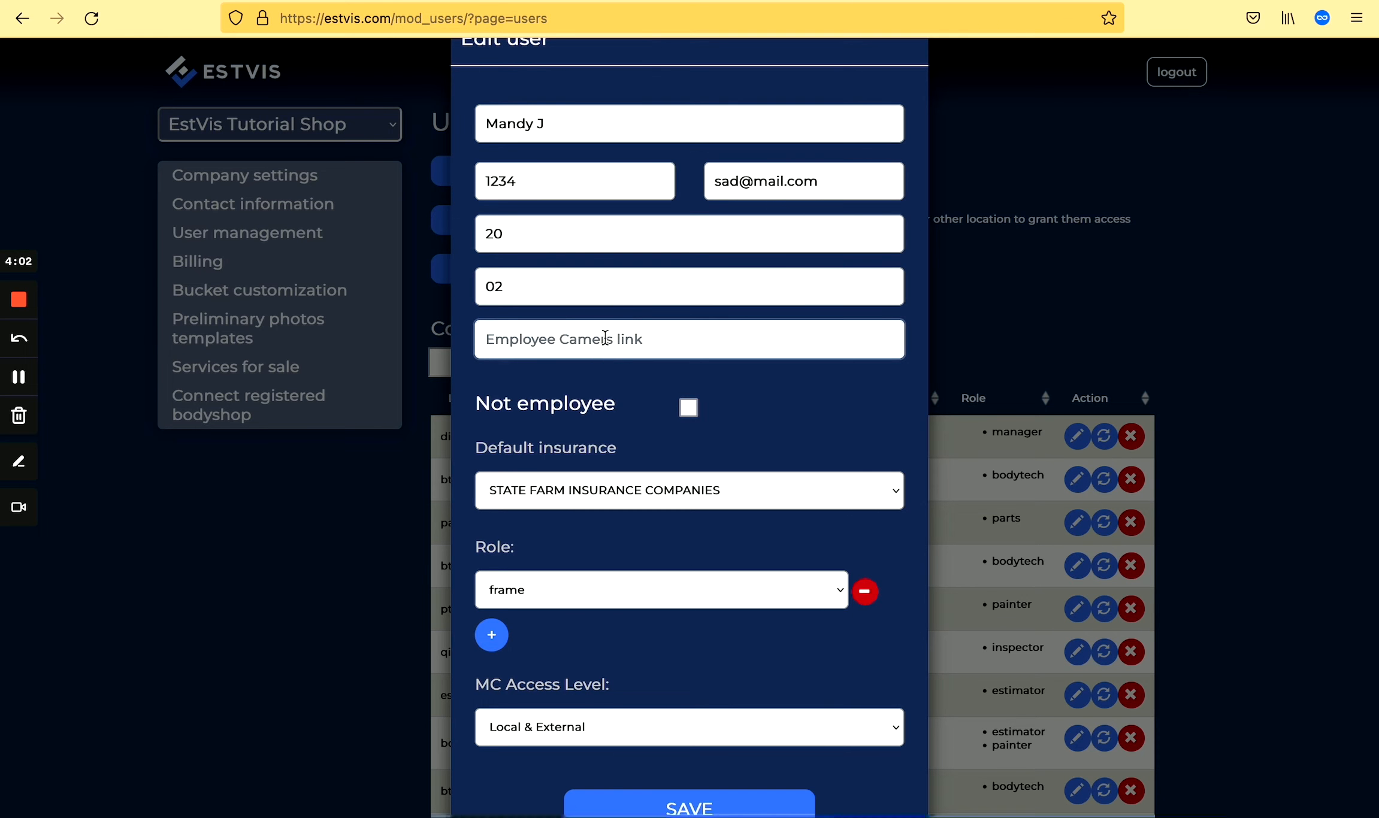
pyautogui.write('192')
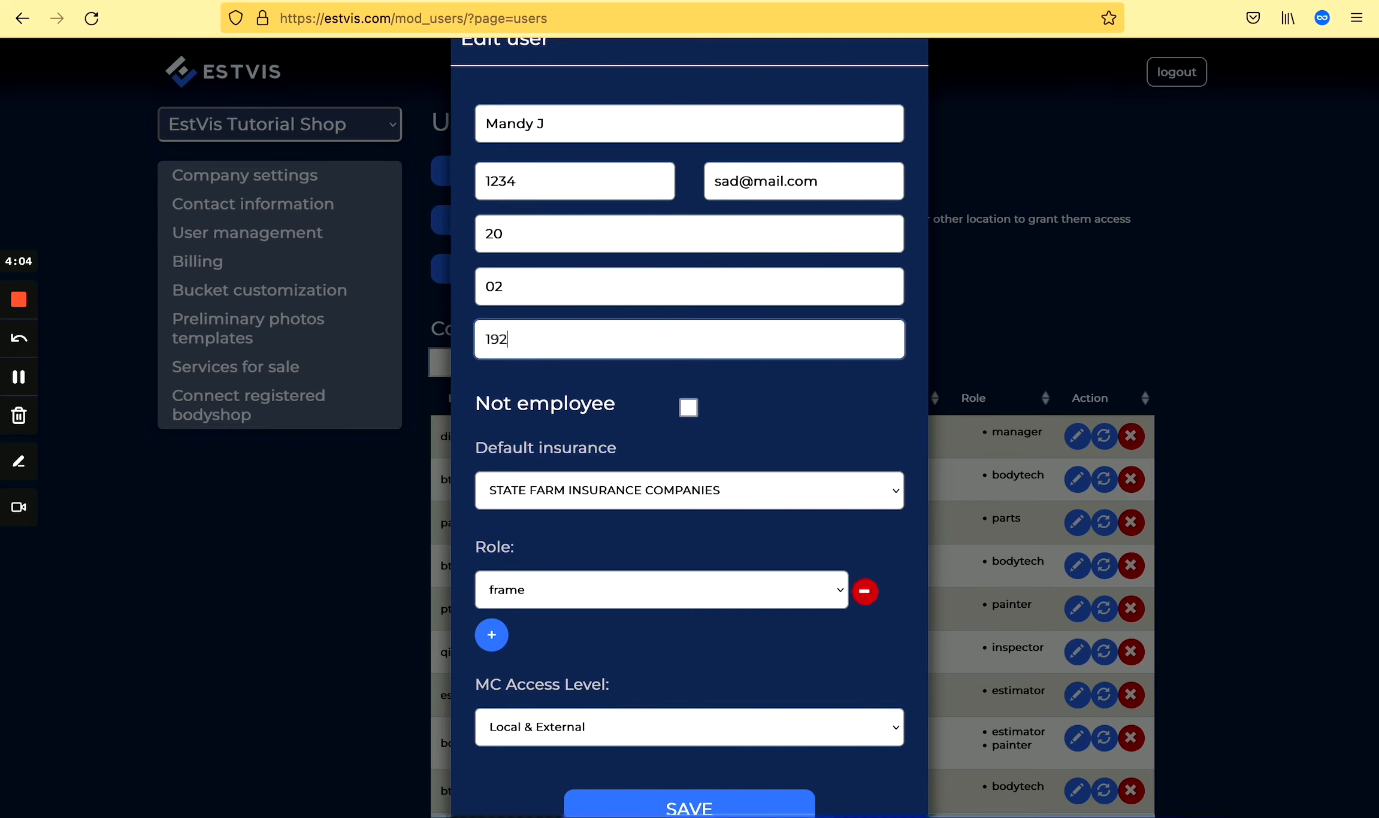
pyautogui.write('.168.0.112:18004')
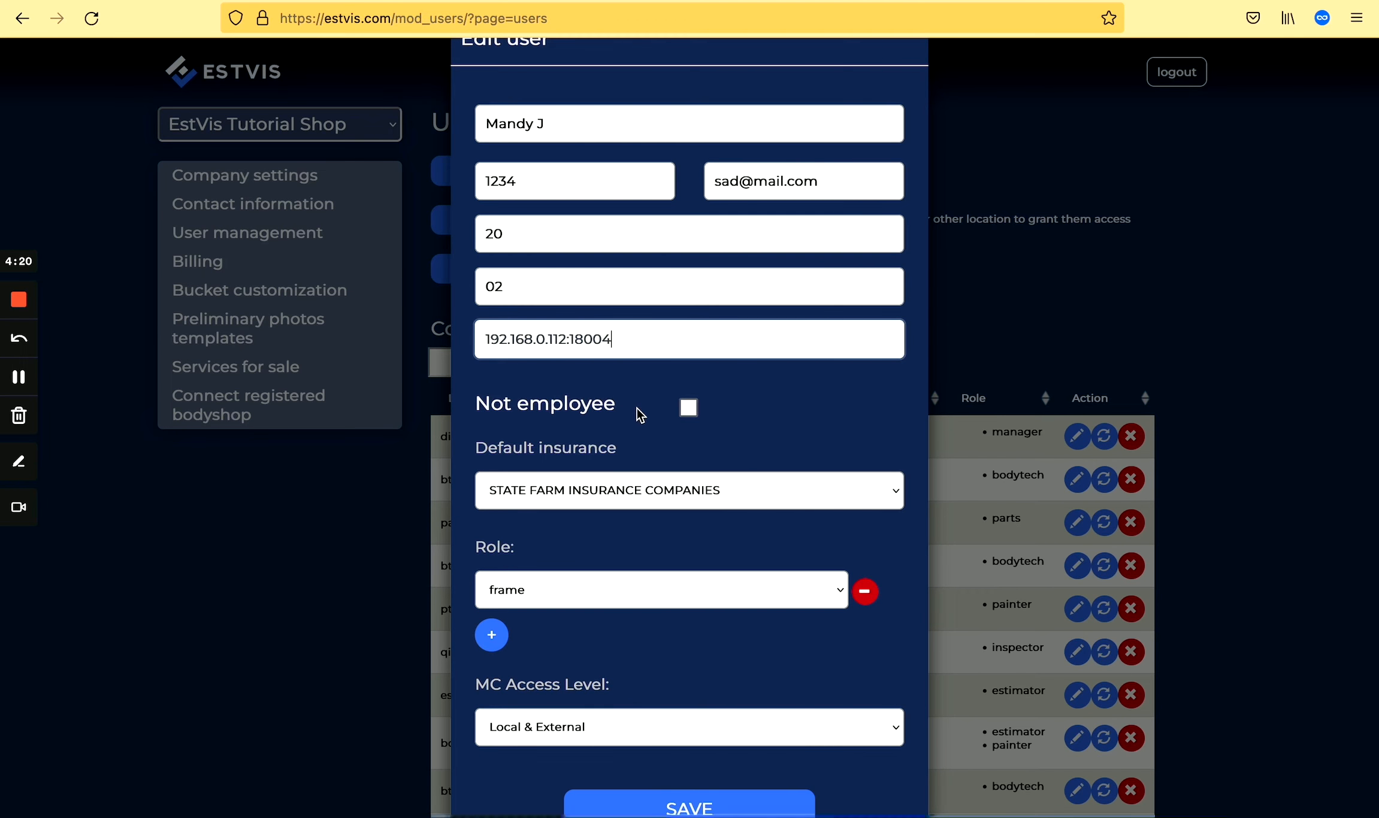
pyautogui.click(692, 406)
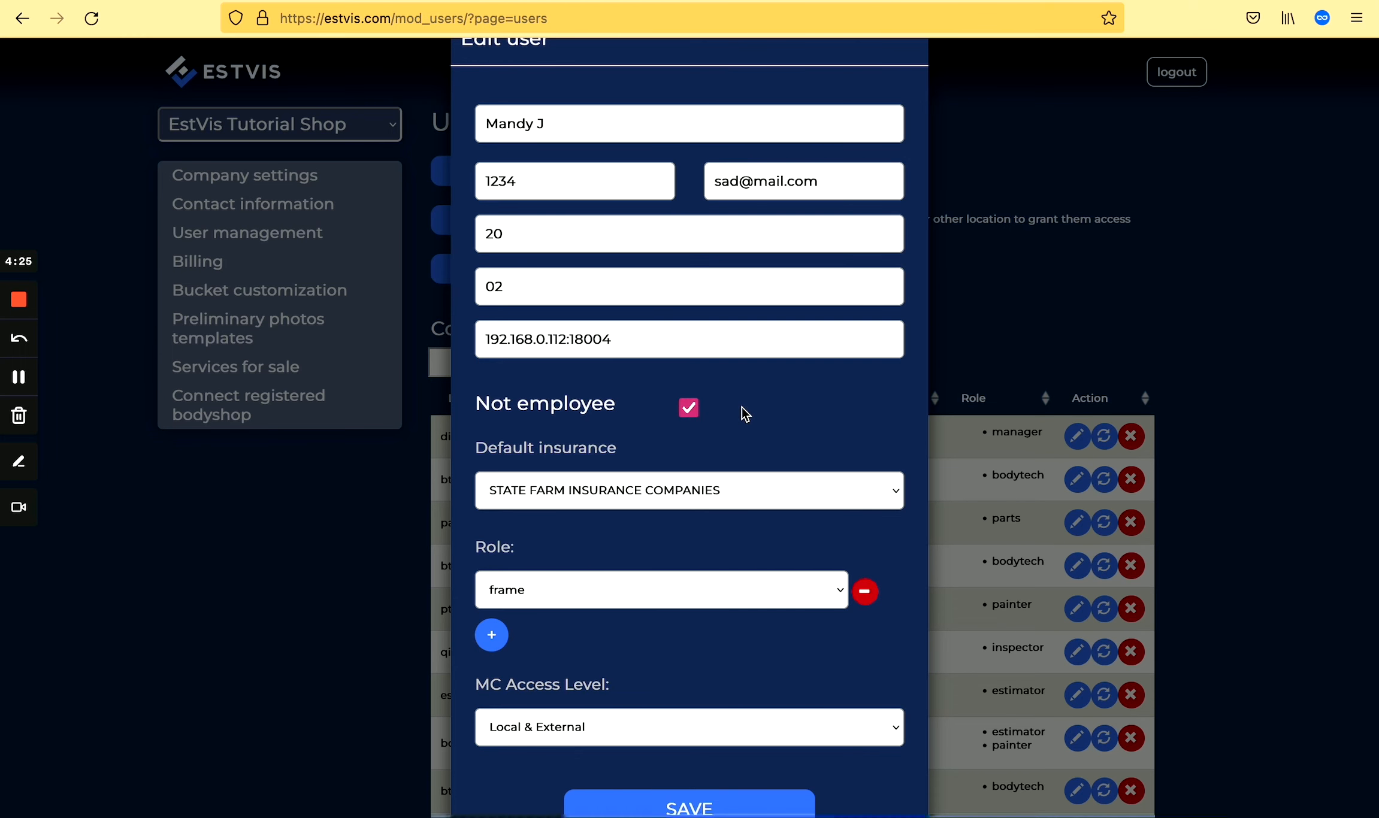
pyautogui.scroll(-2, 741, 409)
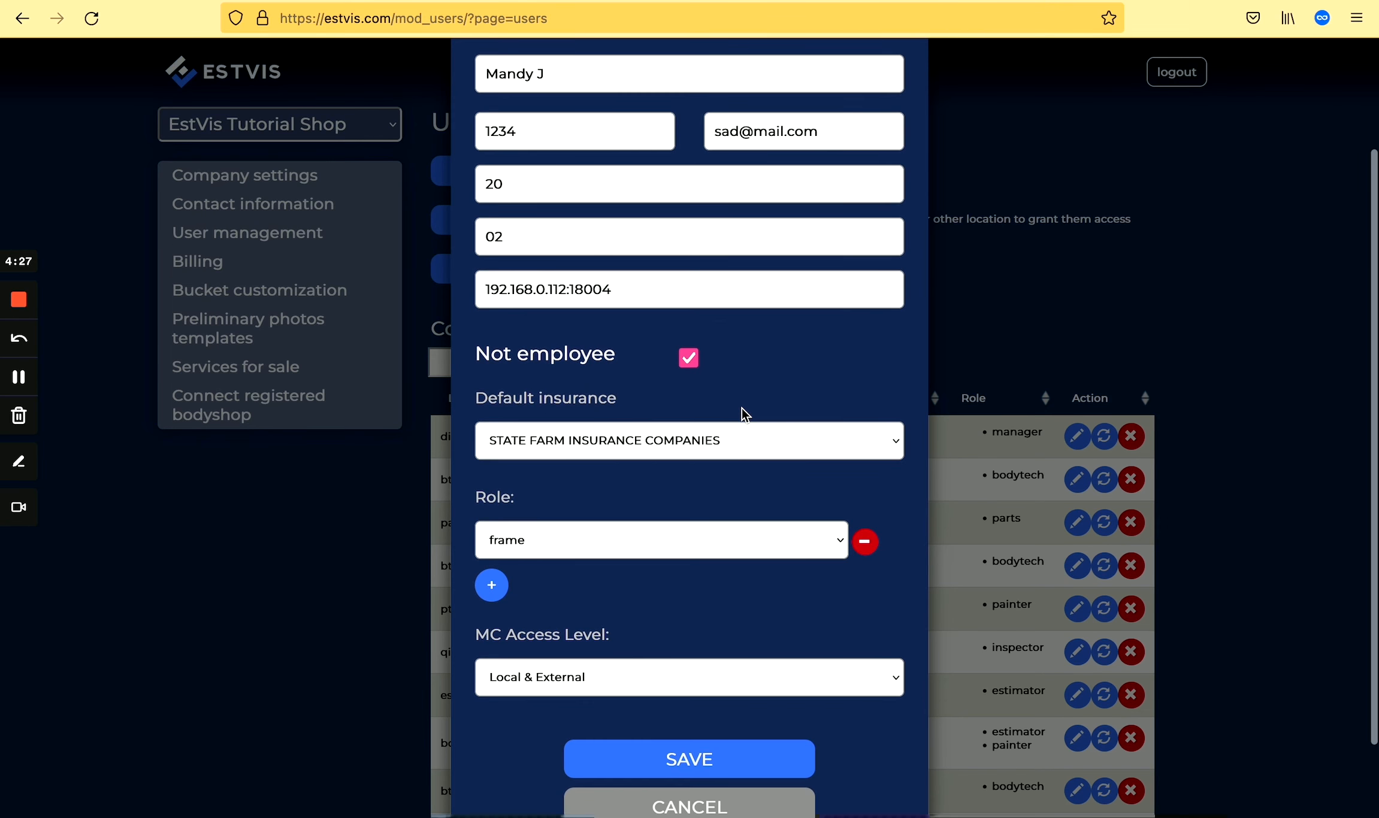
pyautogui.scroll(-1, 741, 409)
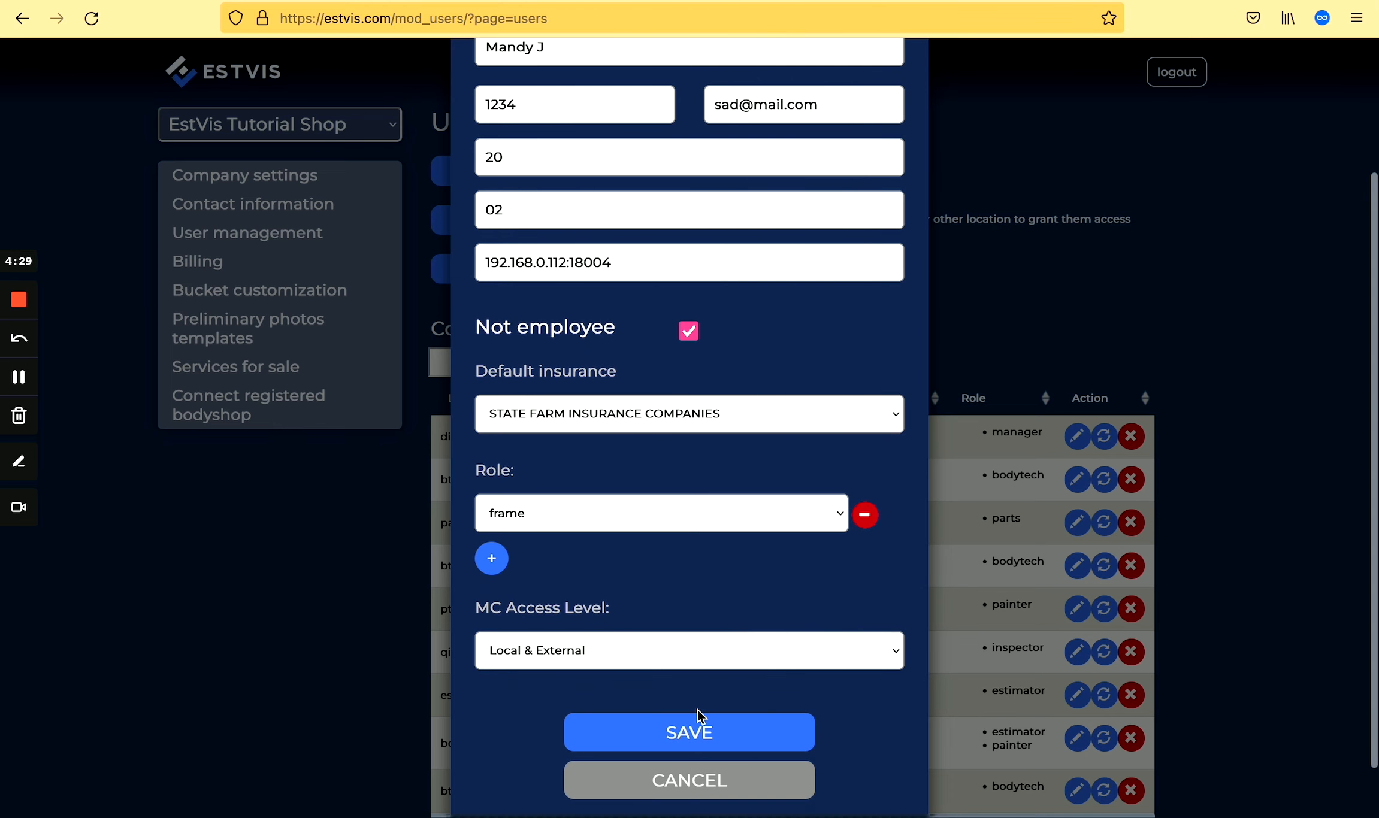
# Save the edited user and check their row now shows the frame role.
pyautogui.click(717, 735)
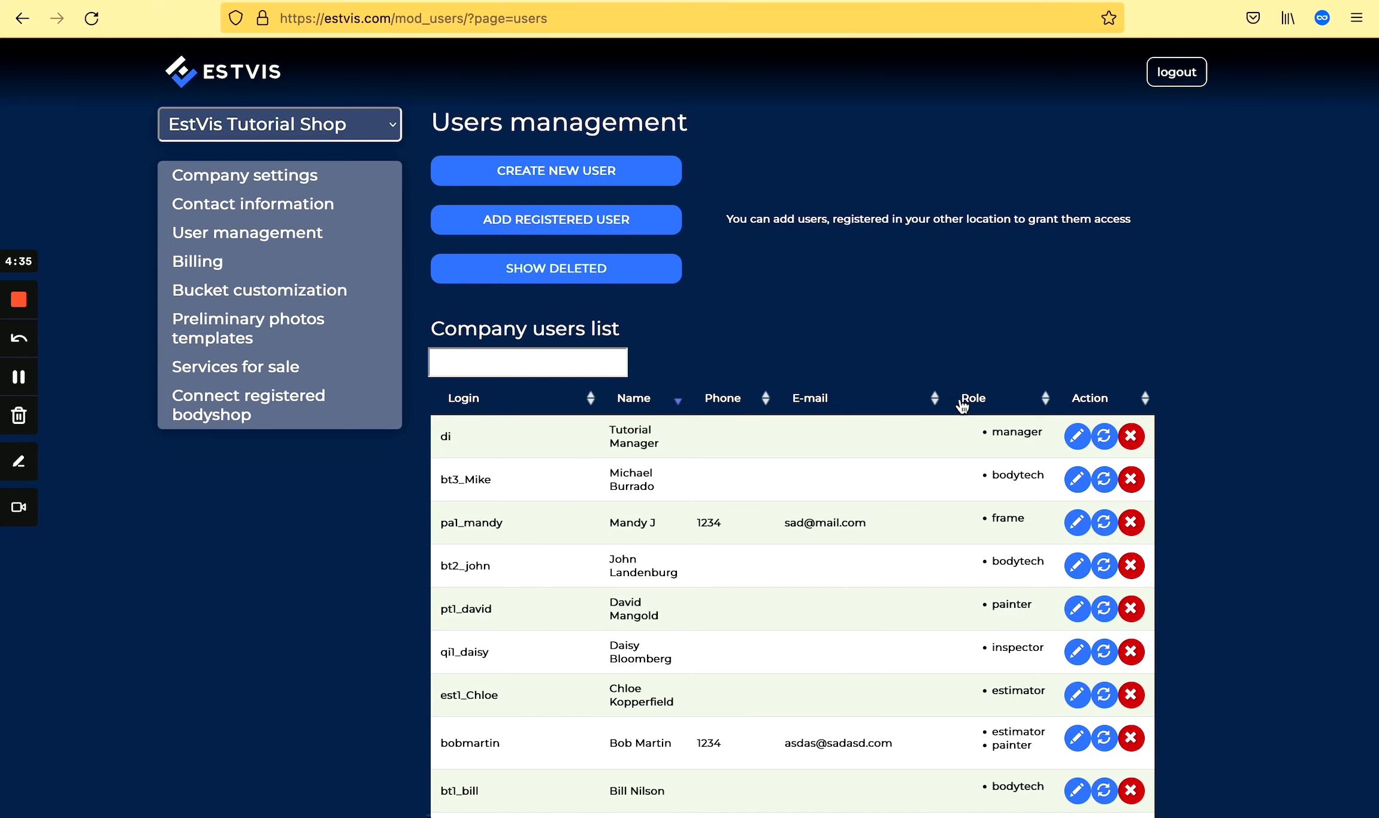
pyautogui.scroll(-1, 932, 576)
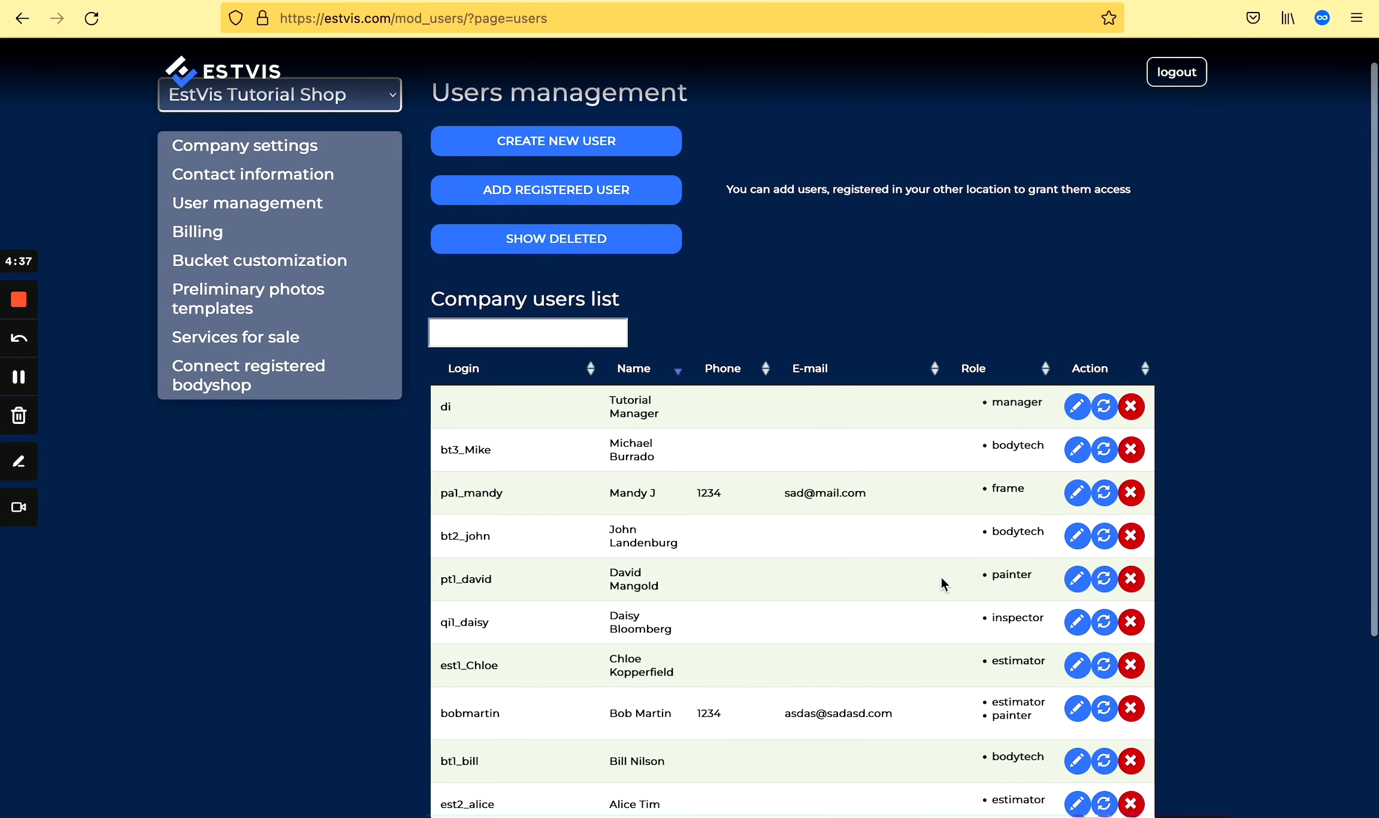
# Enter a new password and its confirmation for the painter user, then save.
pyautogui.click(1105, 581)
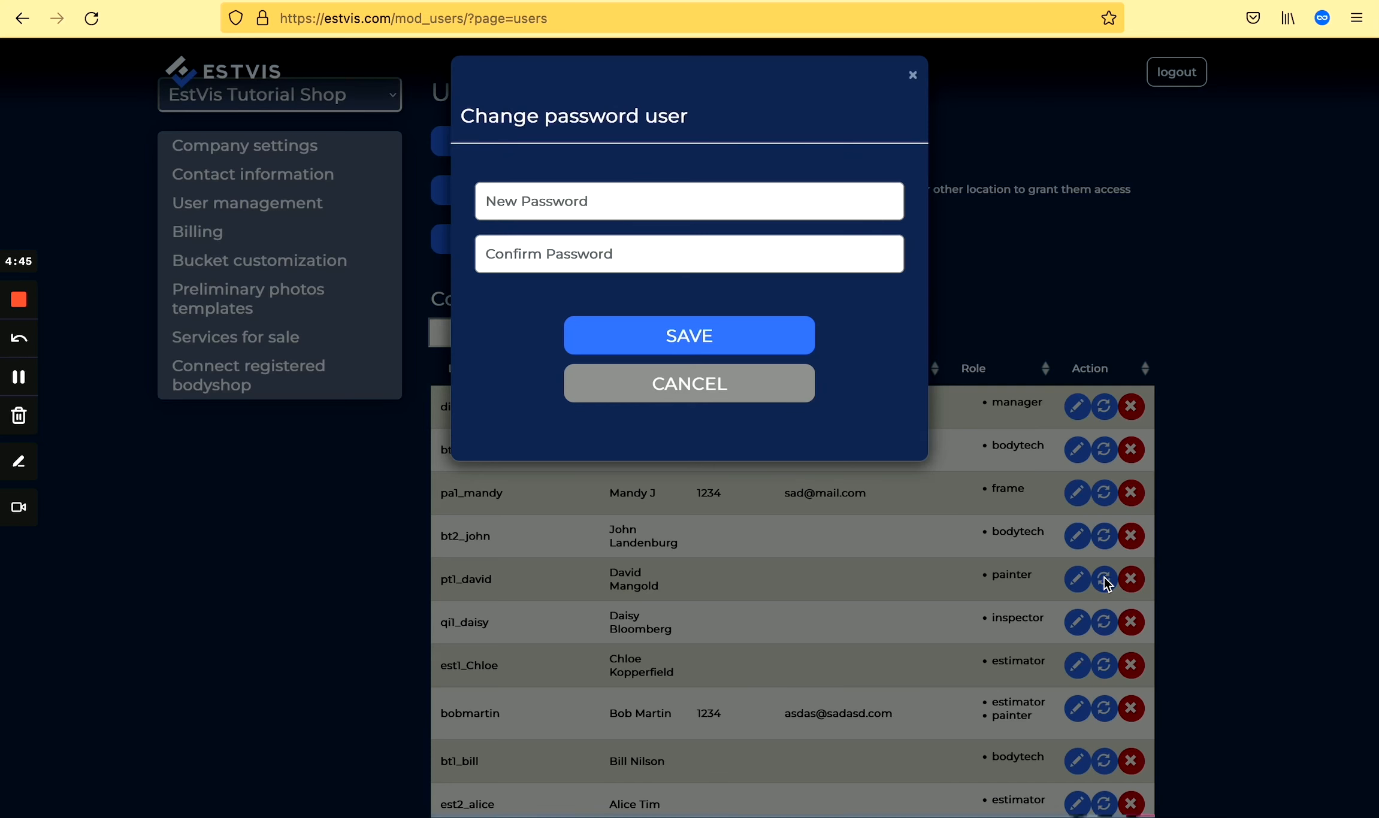
pyautogui.click(674, 207)
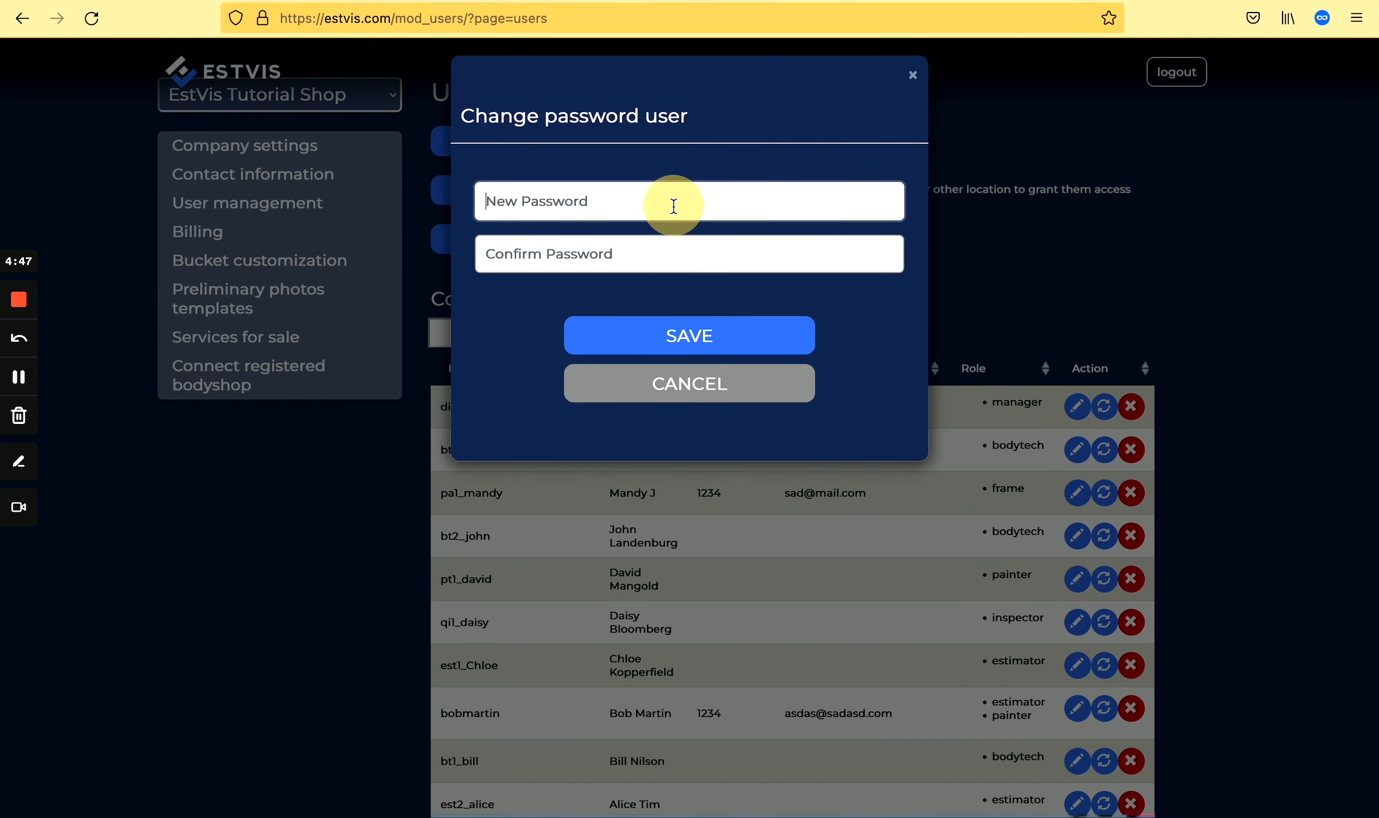
pyautogui.write('123456')
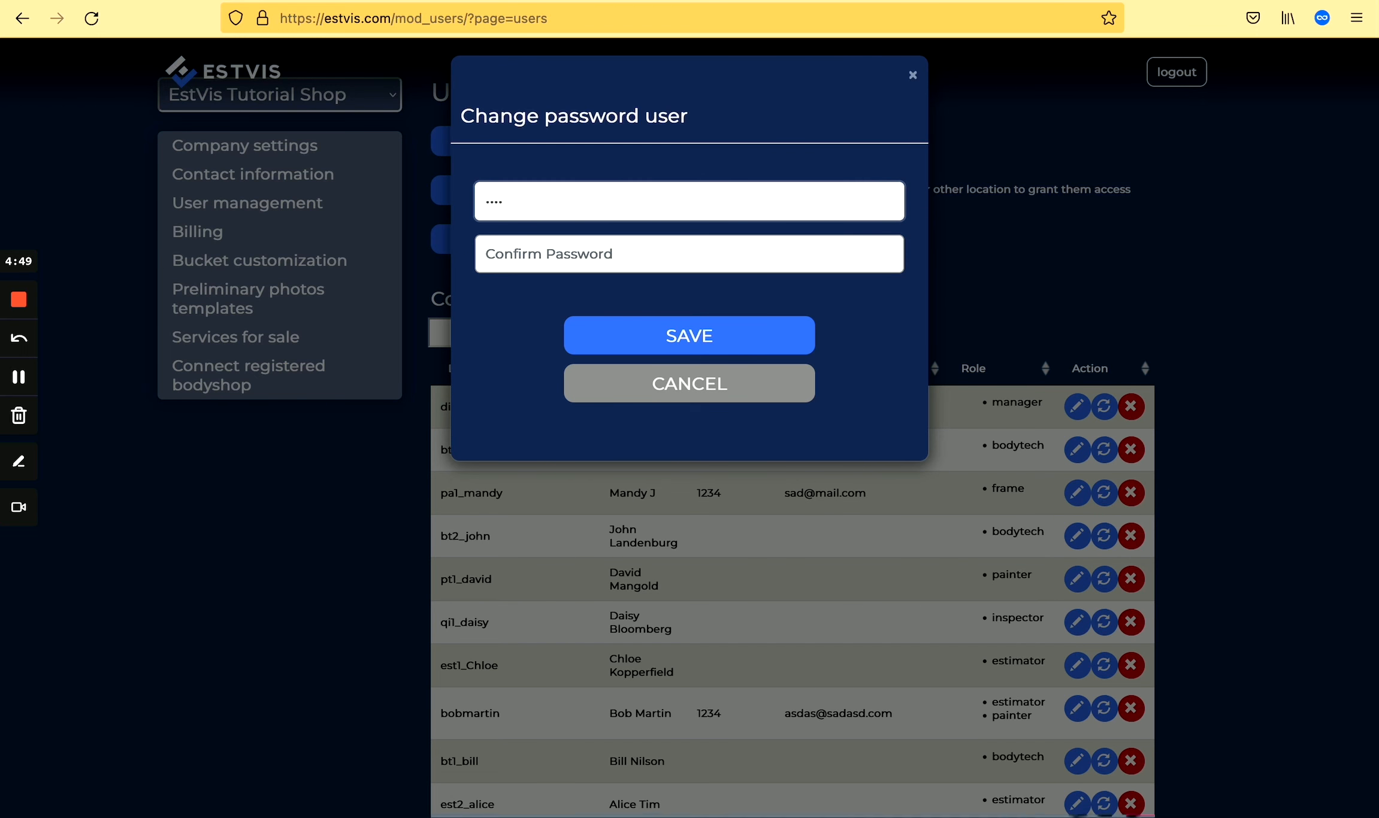
pyautogui.click(641, 247)
pyautogui.write('1')
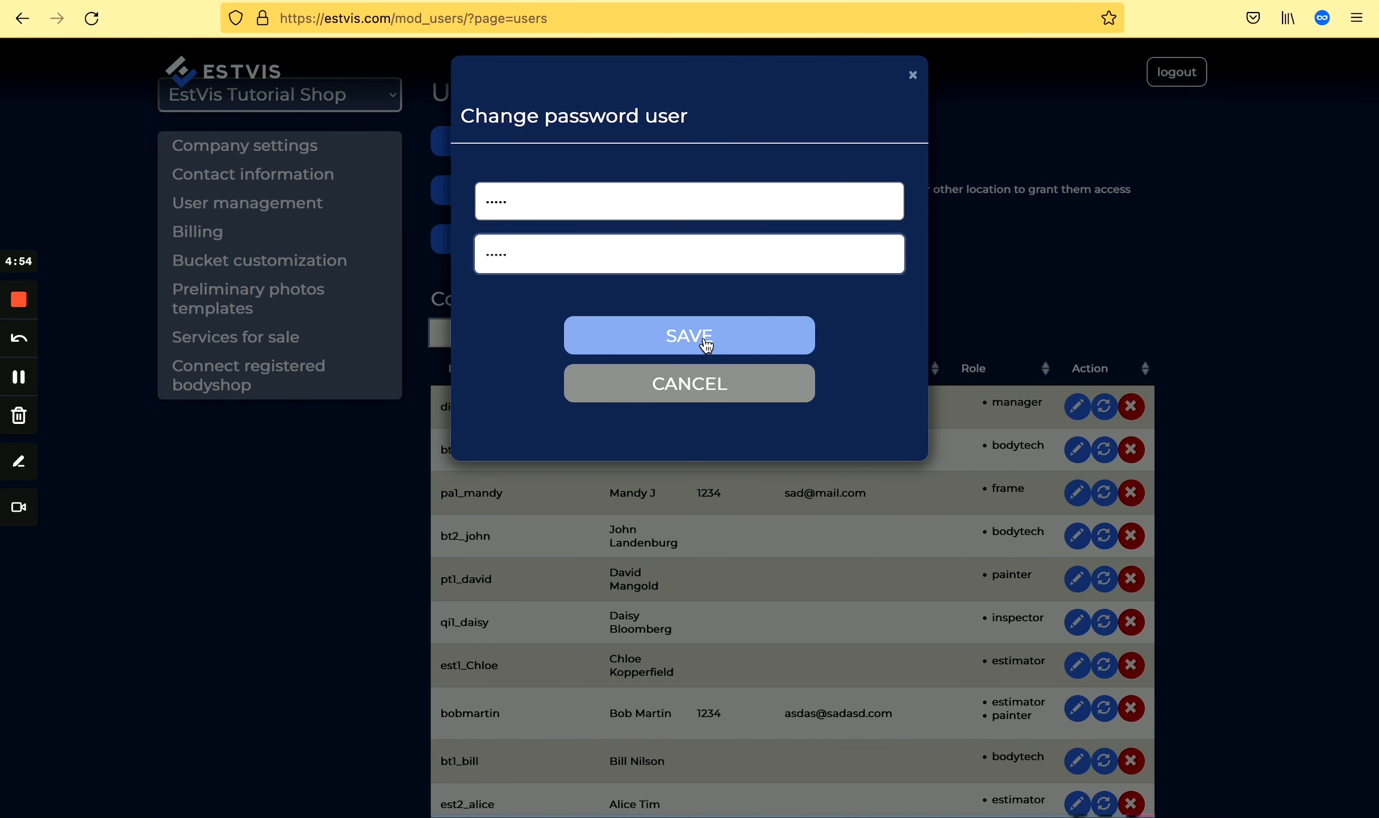
pyautogui.click(707, 346)
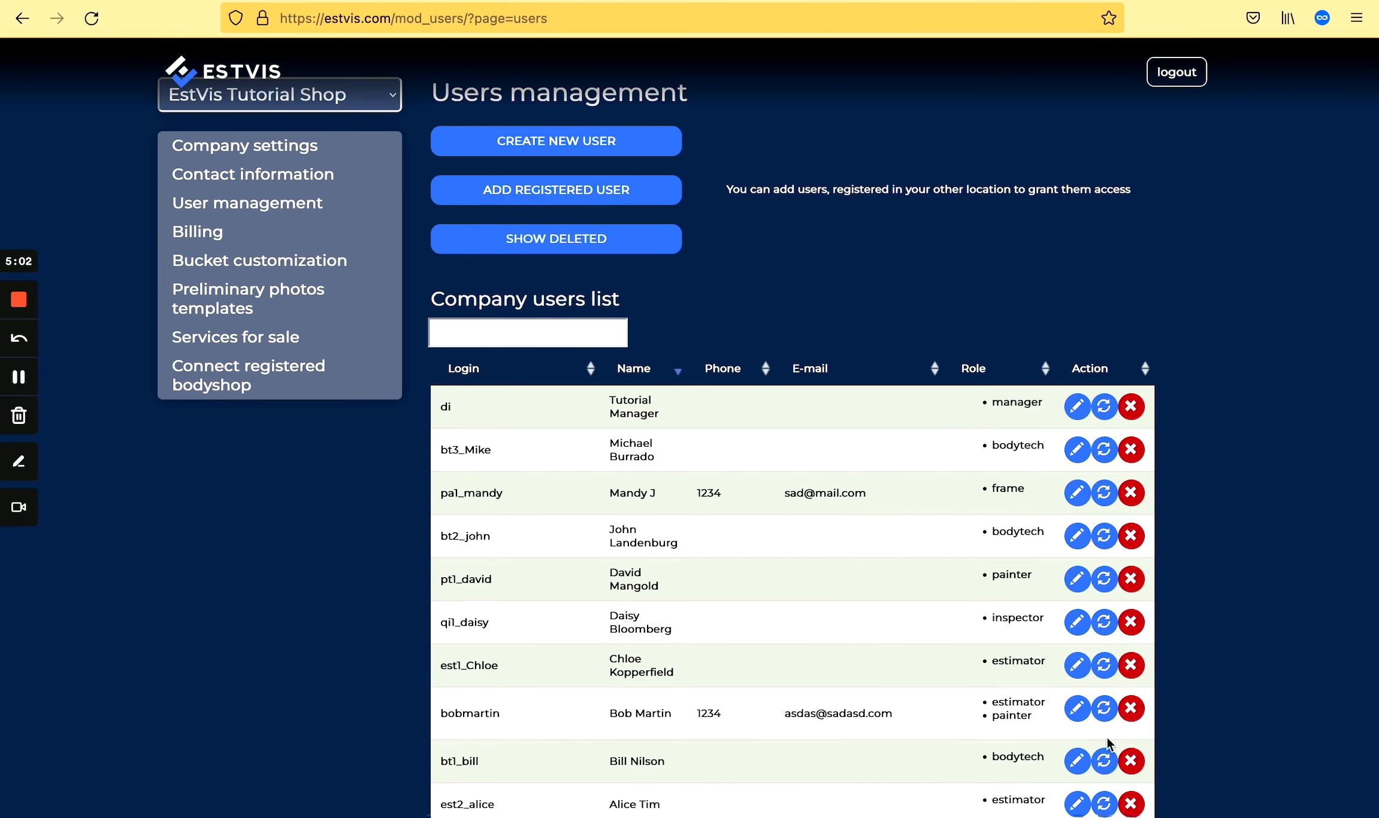
# Delete the estimator-and-painter user, confirm, and display the deleted users list.
pyautogui.click(1132, 709)
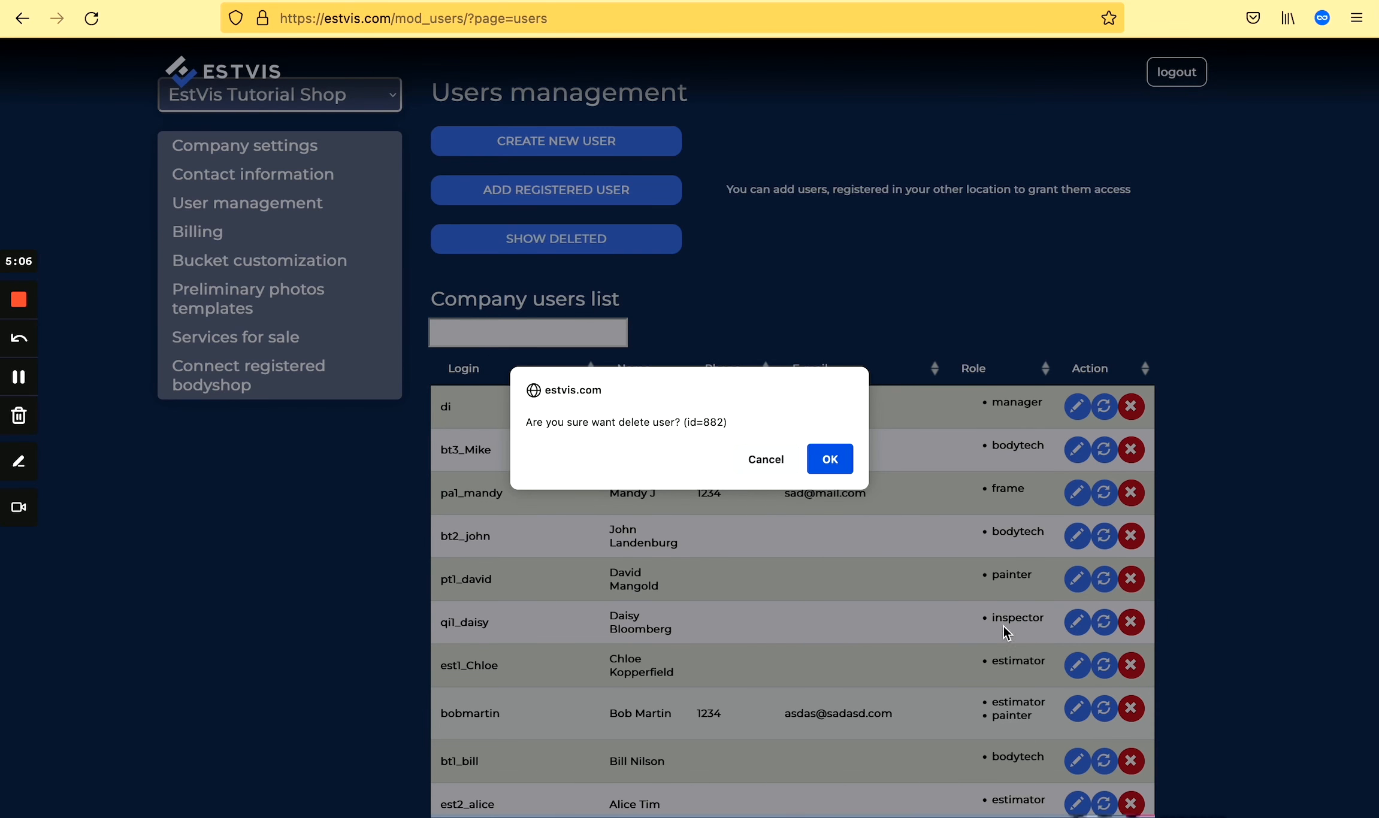
pyautogui.click(831, 462)
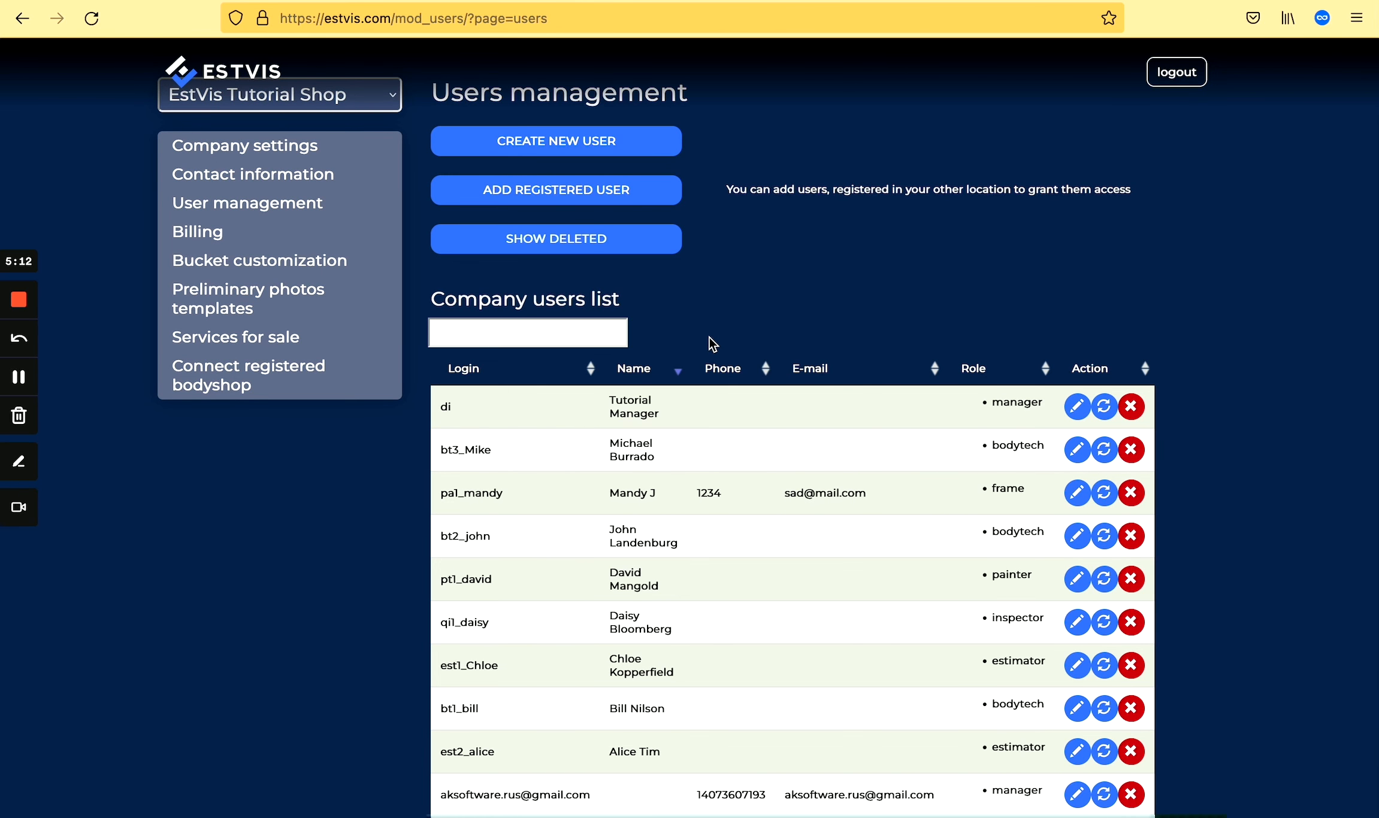
pyautogui.click(550, 251)
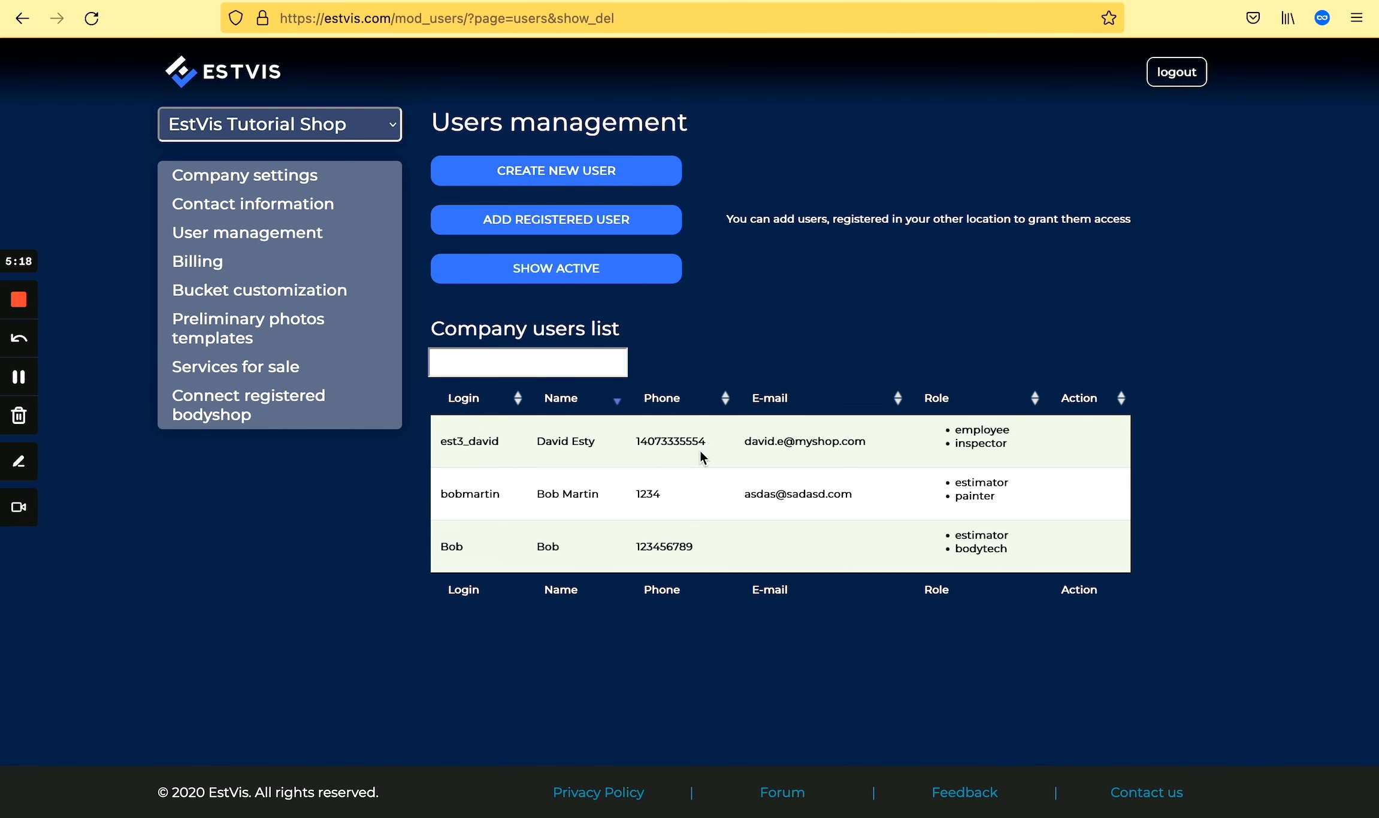
# Switch back to SHOW ACTIVE so only active company users are listed.
pyautogui.click(556, 269)
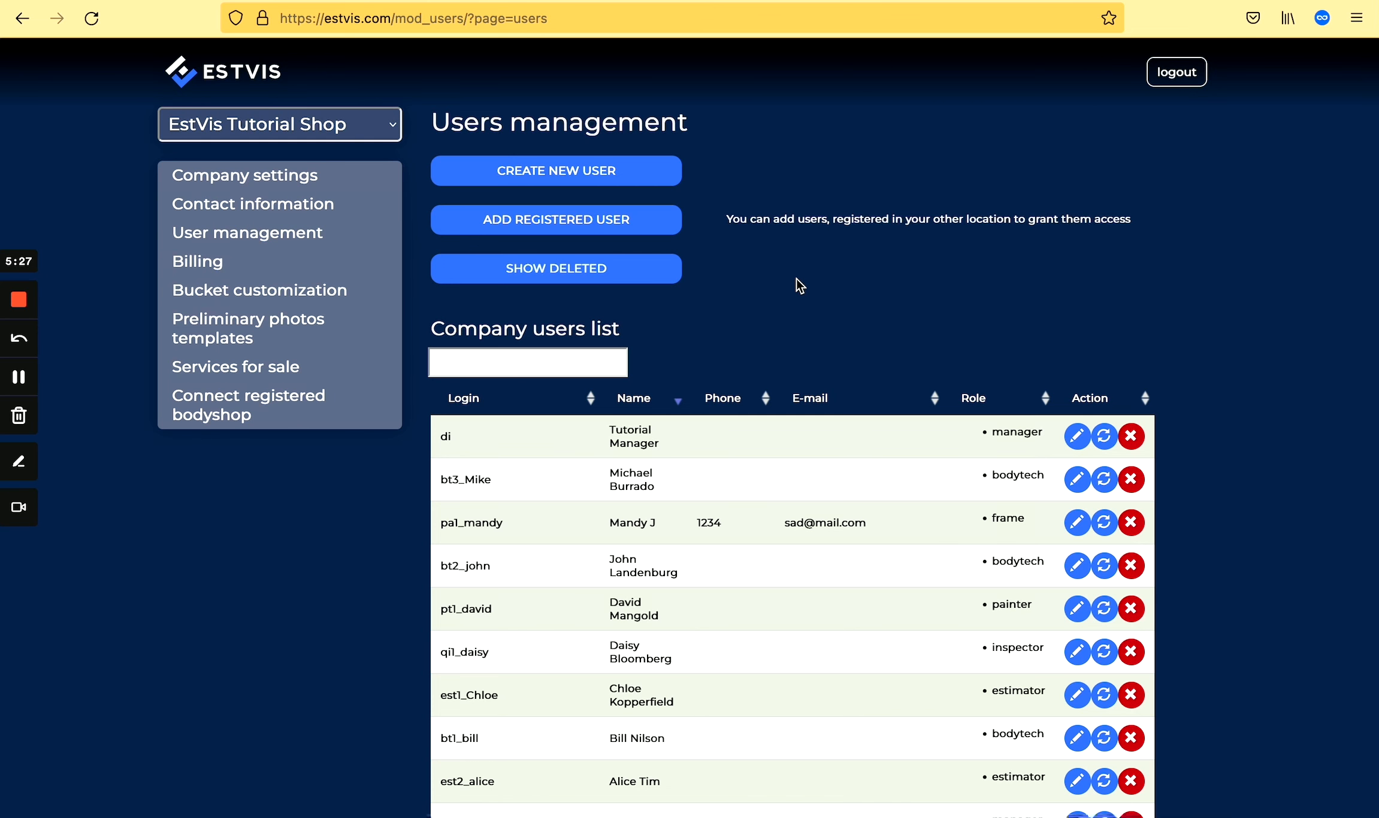